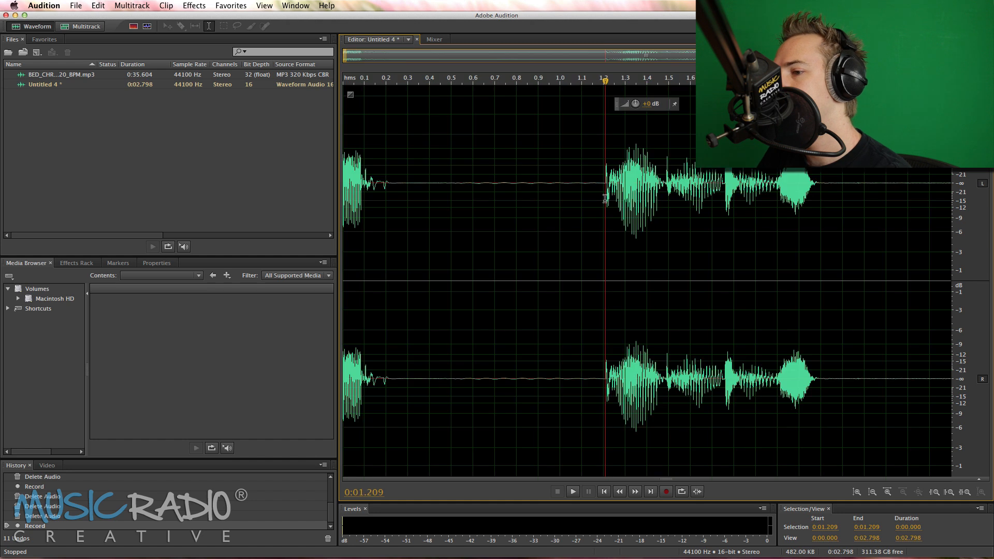
Delete the audio before 0:01.209 and the silence after the final phrase in Untitled 4, and play the trimmed recording
{"action": "key", "text": "shift+Home"}
{"action": "key", "text": "Delete"}
{"action": "left_click", "coordinate": [718, 210]}
{"action": "key", "text": "shift+End"}
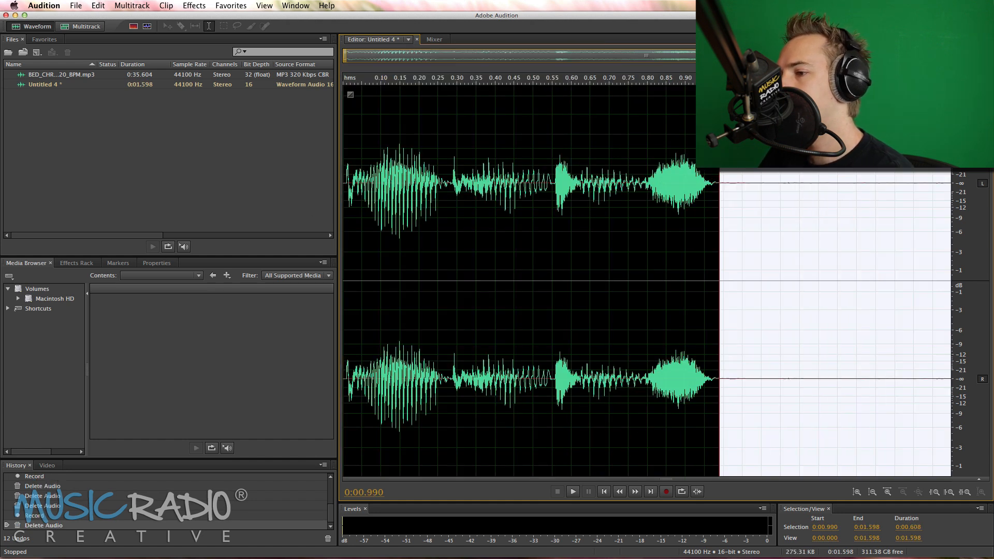
{"action": "key", "text": "Delete"}
{"action": "key", "text": "super+a"}
{"action": "key", "text": "space"}
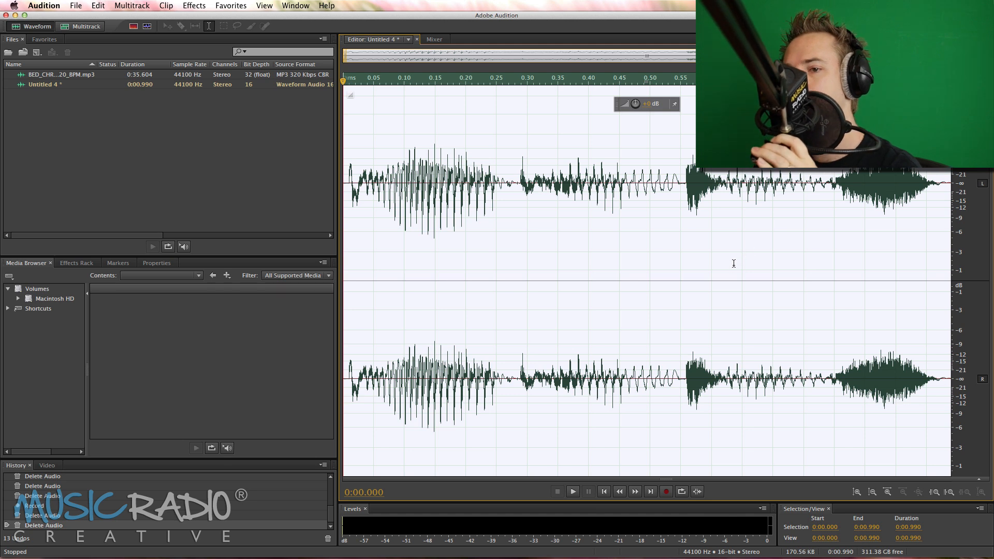
Create a new multitrack session, place the BED_CHR_PUMP_IT_120_BPM music bed at the start of Track 1, and play it
{"action": "left_click", "coordinate": [99, 25]}
{"action": "left_click", "coordinate": [580, 337]}
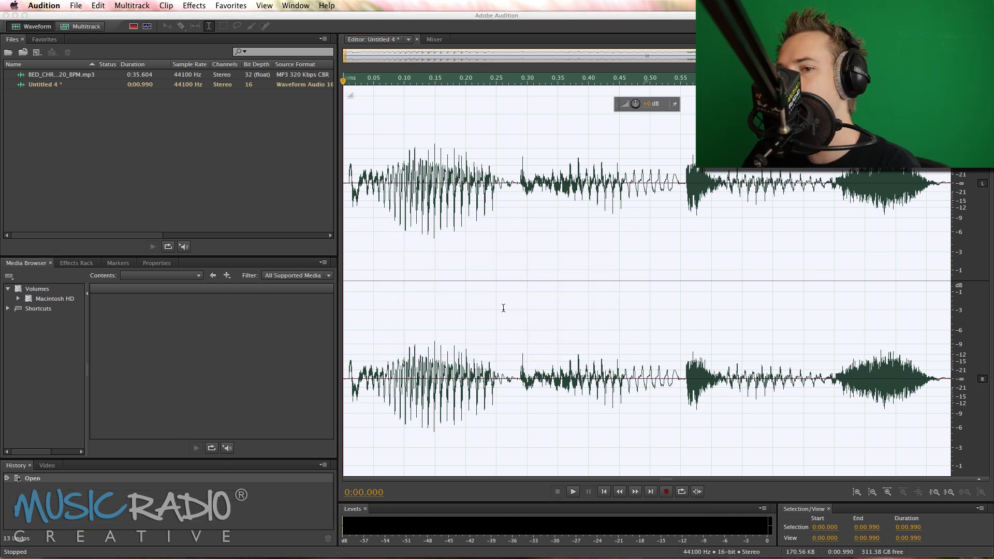
{"action": "left_click_drag", "start_coordinate": [63, 78], "coordinate": [446, 120]}
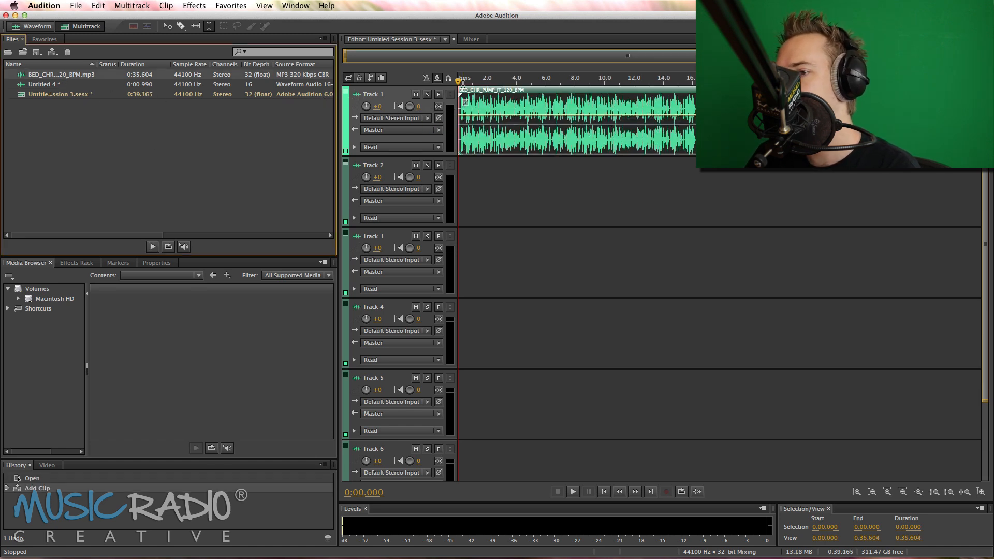
{"action": "key", "text": "space"}
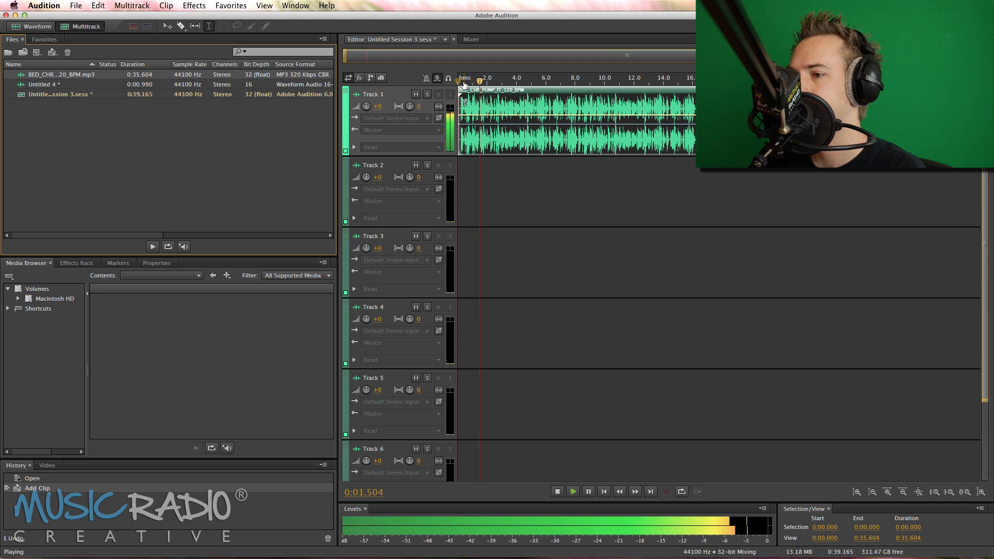
{"action": "key", "text": "space"}
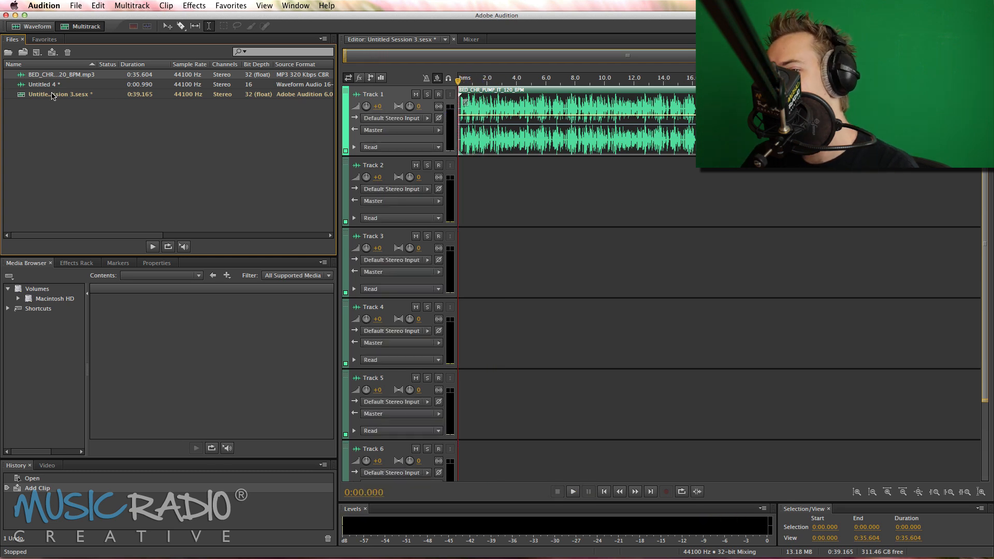
Add the Untitled 4 voice clip to Track 2 and position its start at about 2.25 s
{"action": "left_click_drag", "start_coordinate": [48, 85], "coordinate": [489, 179]}
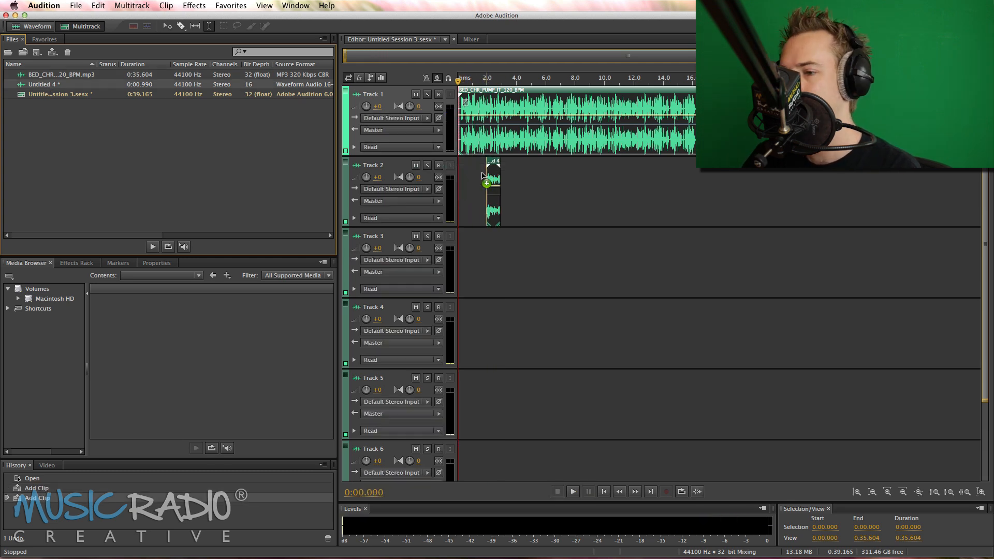
{"action": "left_click", "coordinate": [481, 153]}
{"action": "scroll", "coordinate": [483, 83], "scroll_direction": "up", "scroll_amount": 10}
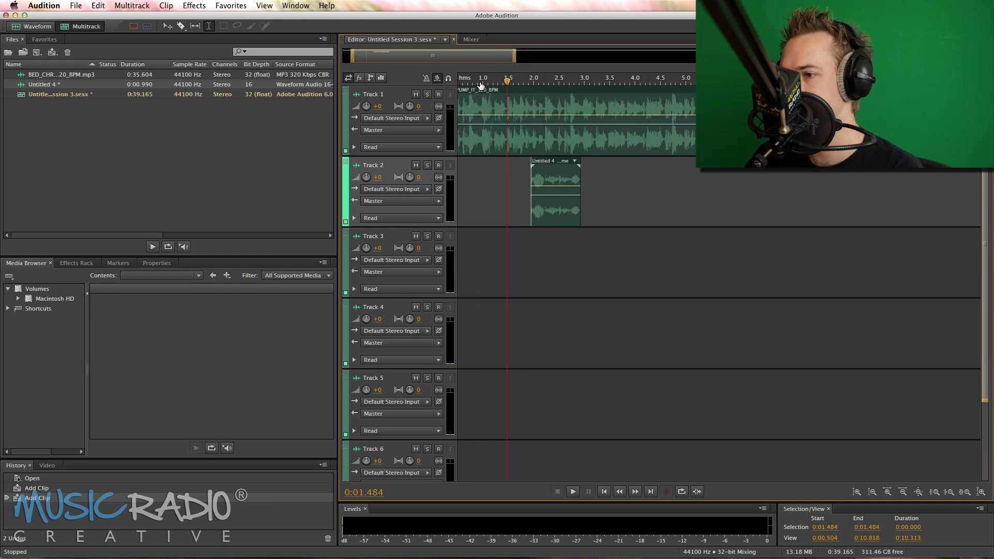
{"action": "left_click_drag", "start_coordinate": [501, 80], "coordinate": [517, 80]}
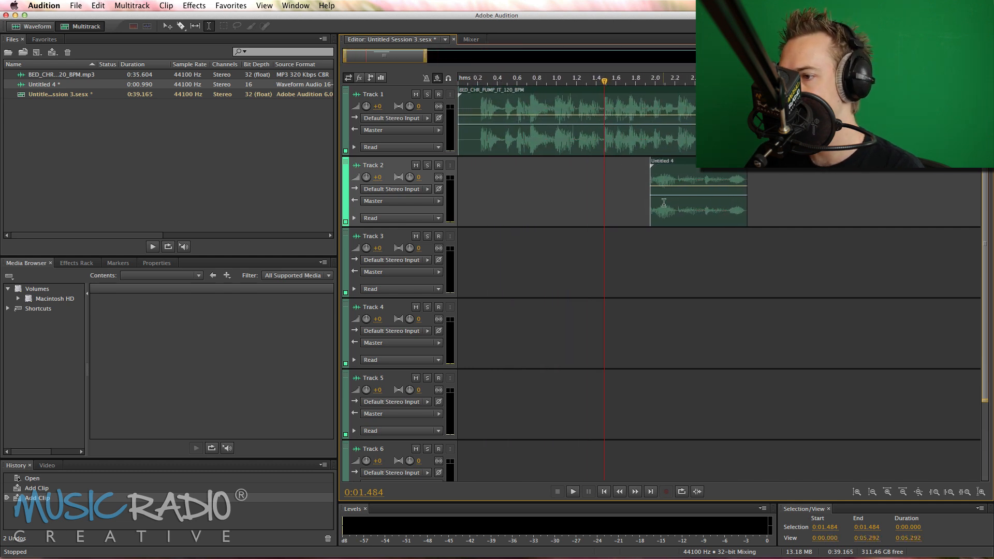
{"action": "left_click_drag", "start_coordinate": [663, 202], "coordinate": [698, 207]}
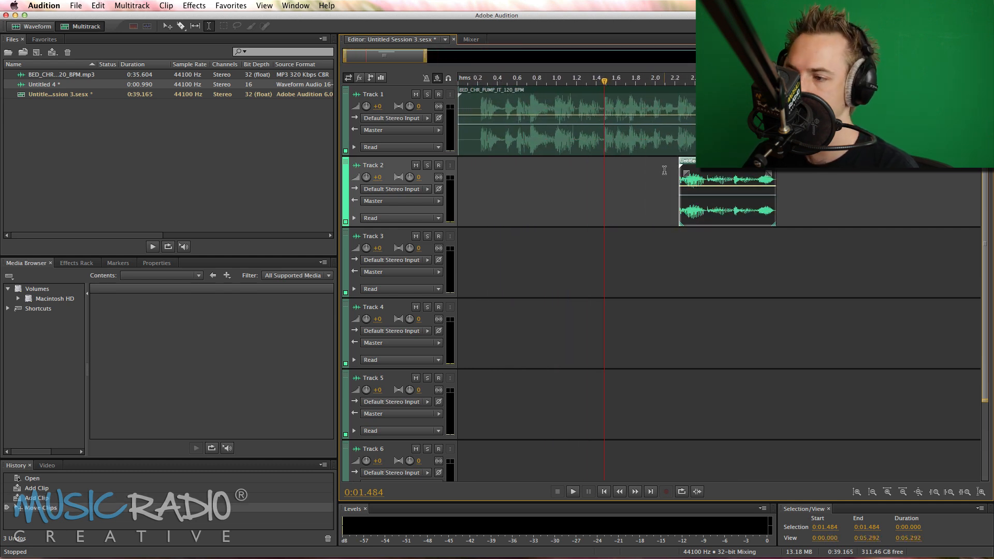
Play the bed from 0:01.598 and nudge the voice clip earlier so it starts on the beat at about 2.22 s
{"action": "left_click", "coordinate": [633, 165]}
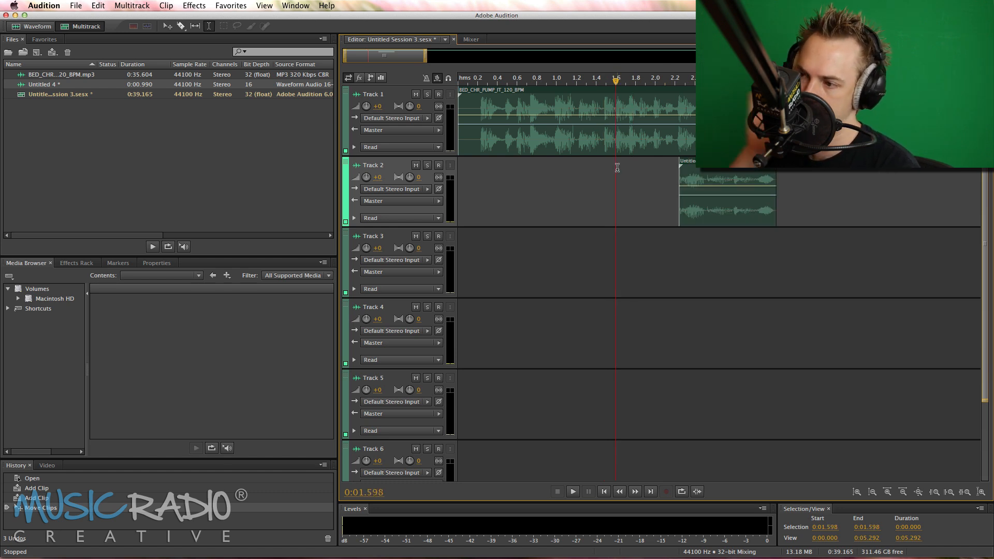
{"action": "key", "text": "space"}
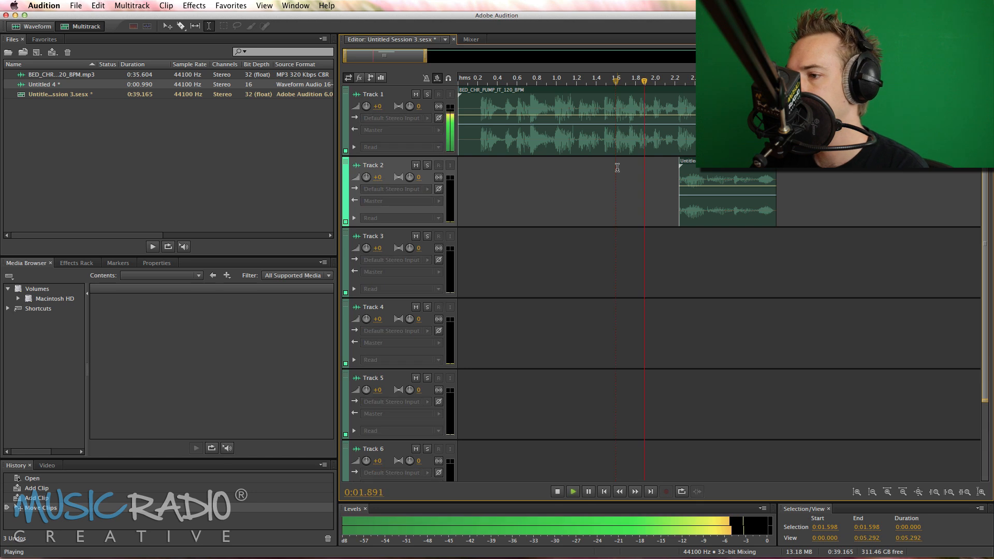
{"action": "key", "text": "space"}
{"action": "scroll", "coordinate": [677, 77], "scroll_direction": "up", "scroll_amount": 5}
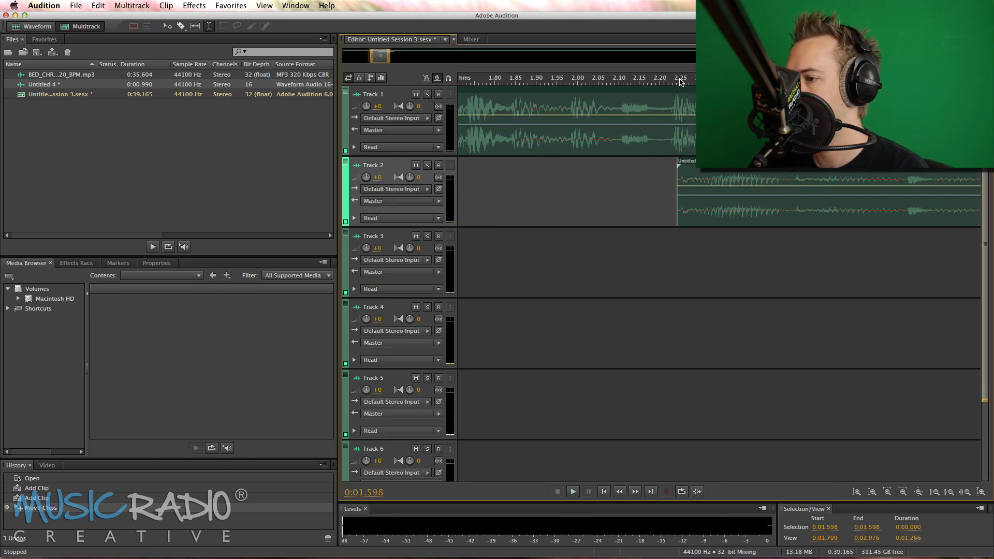
{"action": "left_click_drag", "start_coordinate": [697, 185], "coordinate": [694, 185]}
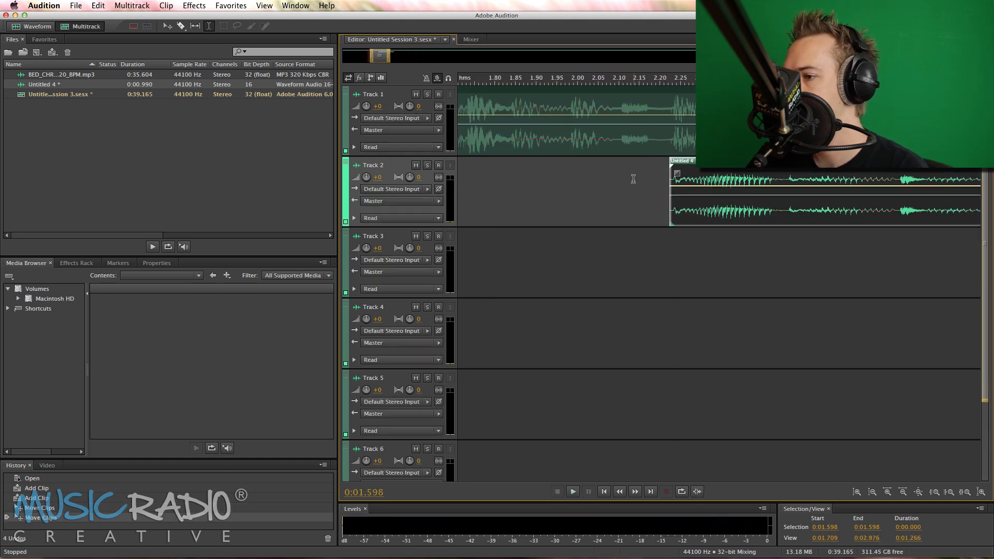
Apply the Processed effects rack preset to Track 2
{"action": "left_click", "coordinate": [632, 173]}
{"action": "left_click", "coordinate": [79, 265]}
{"action": "left_click", "coordinate": [150, 290]}
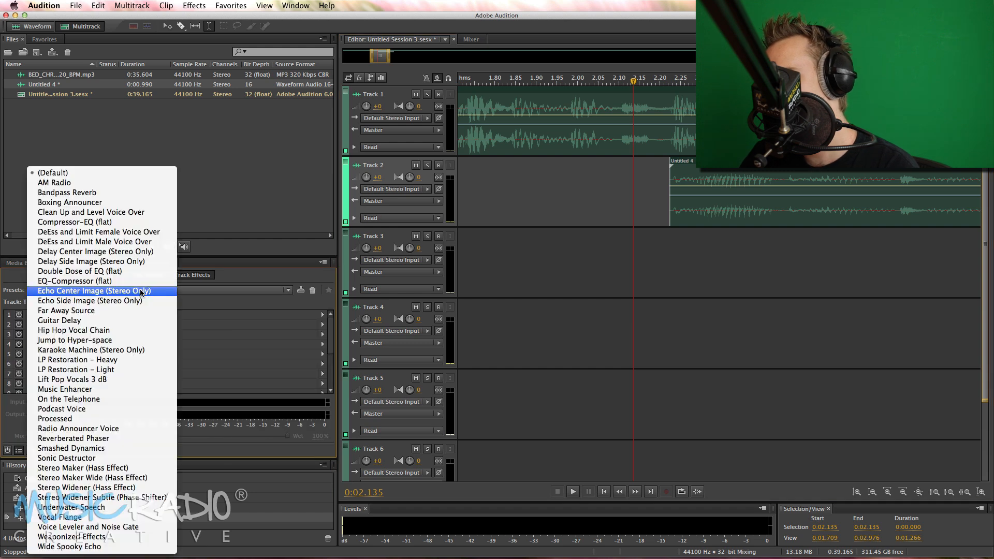
{"action": "left_click", "coordinate": [130, 418]}
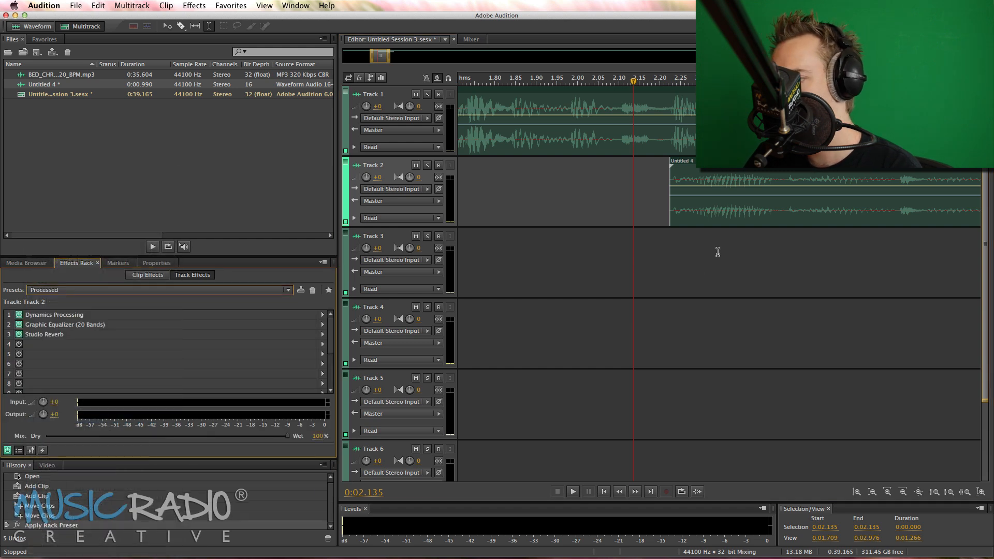
Stretch the end of the voice clip on Track 2 inward to 91% of its length
{"action": "scroll", "coordinate": [717, 250], "scroll_direction": "down", "scroll_amount": 3}
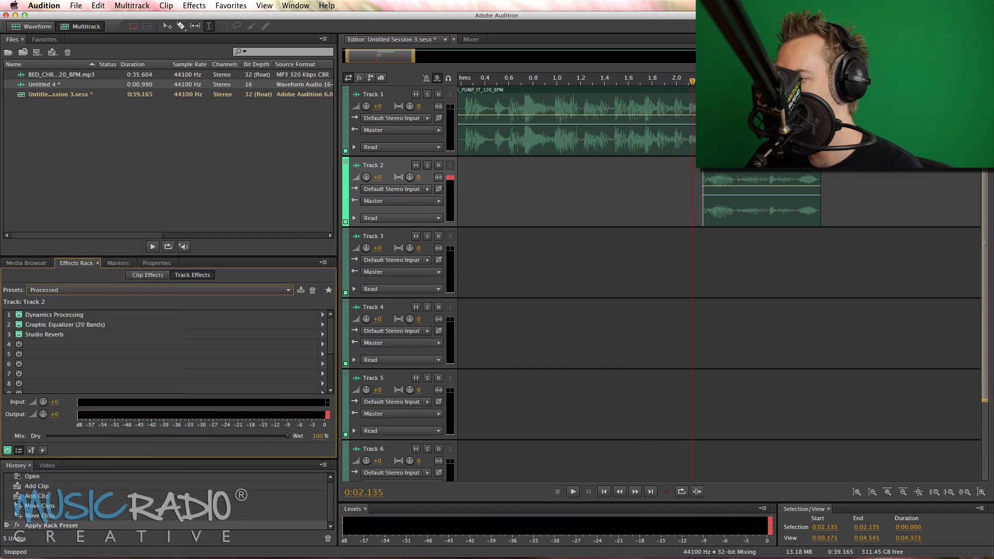
{"action": "scroll", "coordinate": [819, 251], "scroll_direction": "up", "scroll_amount": 5}
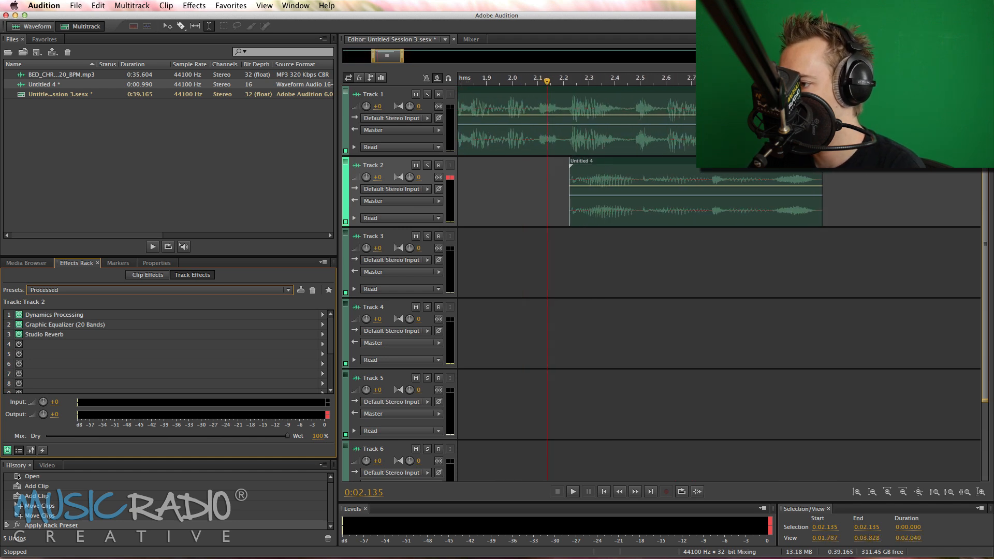
{"action": "left_click_drag", "start_coordinate": [825, 170], "coordinate": [800, 174]}
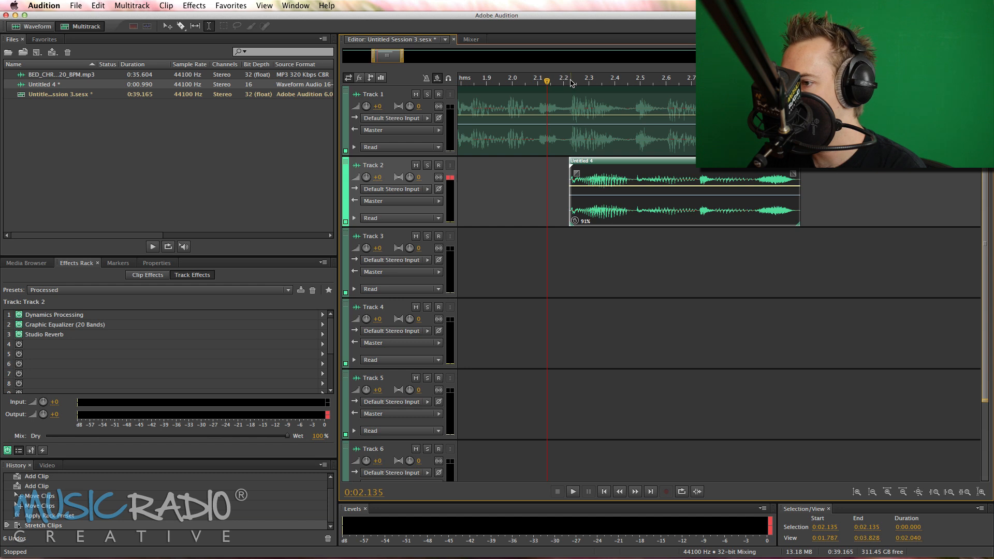
Examine how the stretched voice clip's words line up with the music beats, and play both tracks from 0:02.079
{"action": "scroll", "coordinate": [572, 83], "scroll_direction": "up", "scroll_amount": 2}
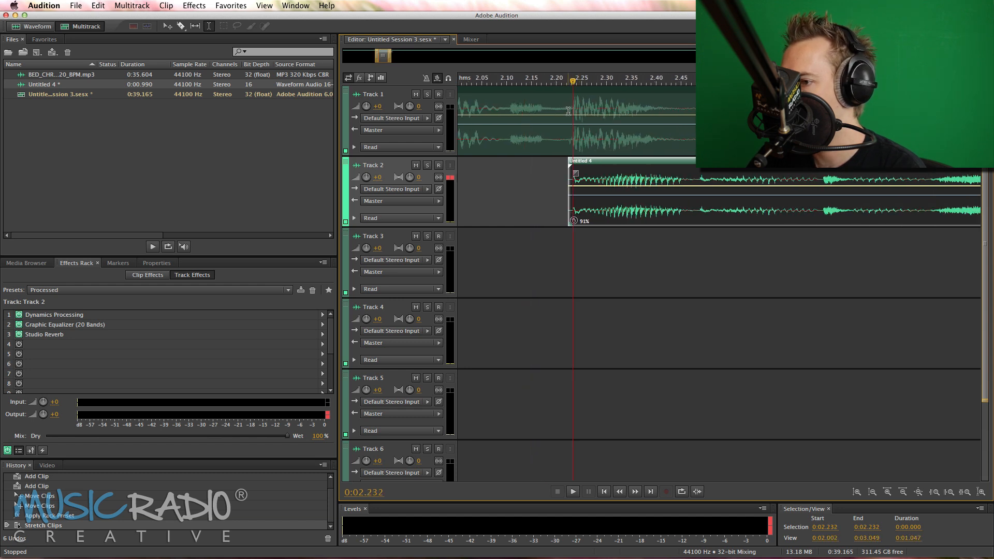
{"action": "left_click", "coordinate": [695, 145]}
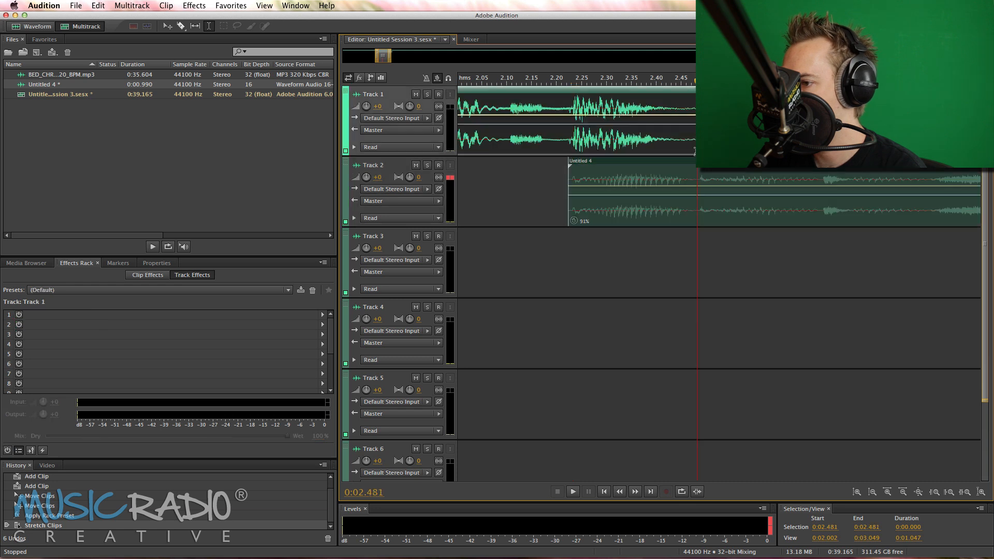
{"action": "scroll", "coordinate": [714, 176], "scroll_direction": "right", "scroll_amount": 3}
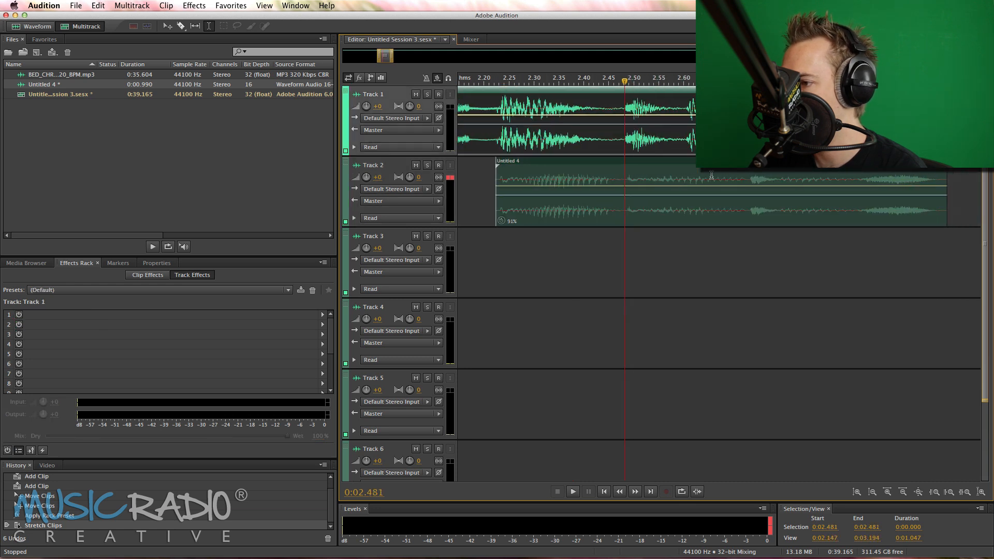
{"action": "left_click", "coordinate": [748, 176]}
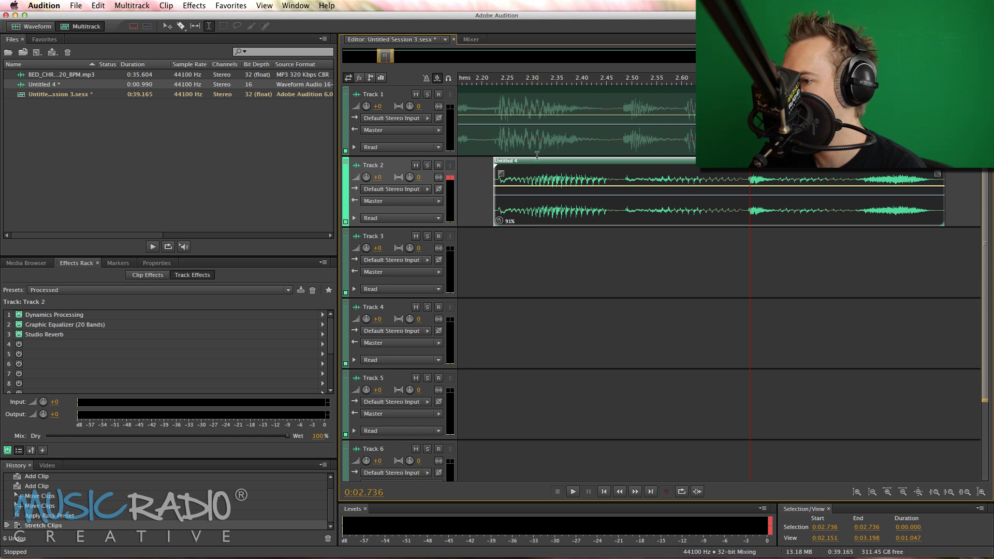
{"action": "scroll", "coordinate": [495, 80], "scroll_direction": "down", "scroll_amount": 5}
{"action": "scroll", "coordinate": [494, 80], "scroll_direction": "left", "scroll_amount": 5}
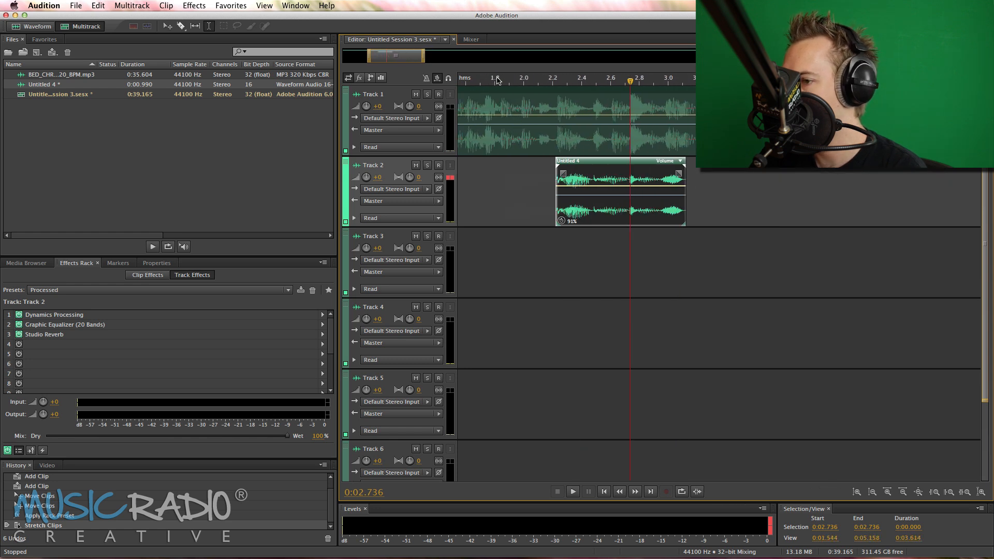
{"action": "left_click", "coordinate": [551, 168]}
{"action": "key", "text": "space"}
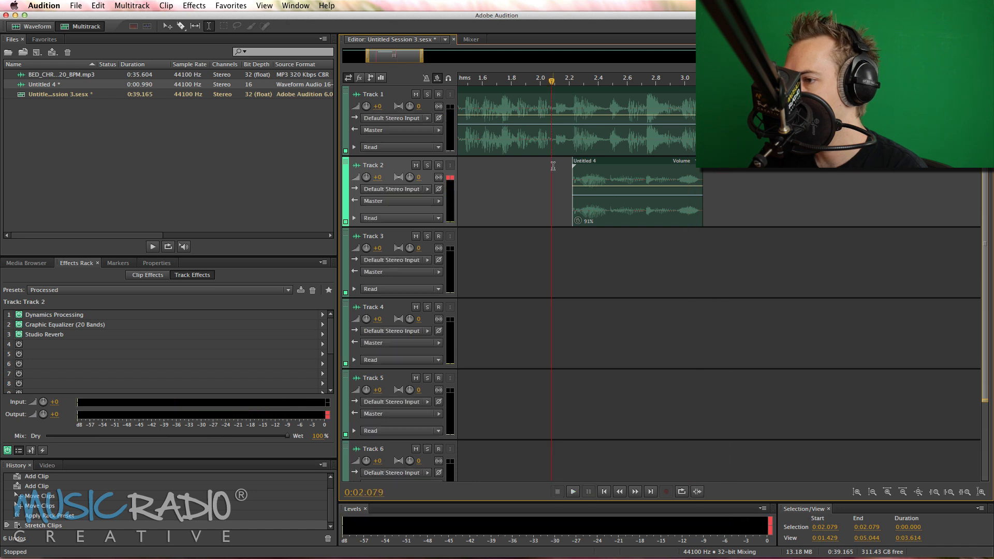
Lower the Track 1 volume to -3 dB during playback, then stop
{"action": "scroll", "coordinate": [551, 168], "scroll_direction": "left", "scroll_amount": 5}
{"action": "scroll", "coordinate": [527, 152], "scroll_direction": "left", "scroll_amount": 2}
{"action": "left_click_drag", "start_coordinate": [367, 106], "coordinate": [368, 108]}
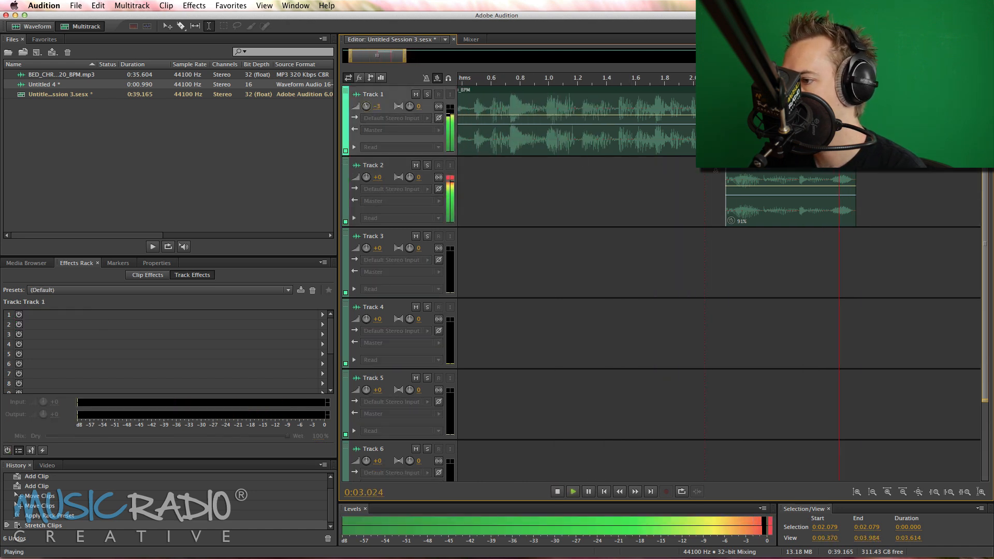
{"action": "key", "text": "space"}
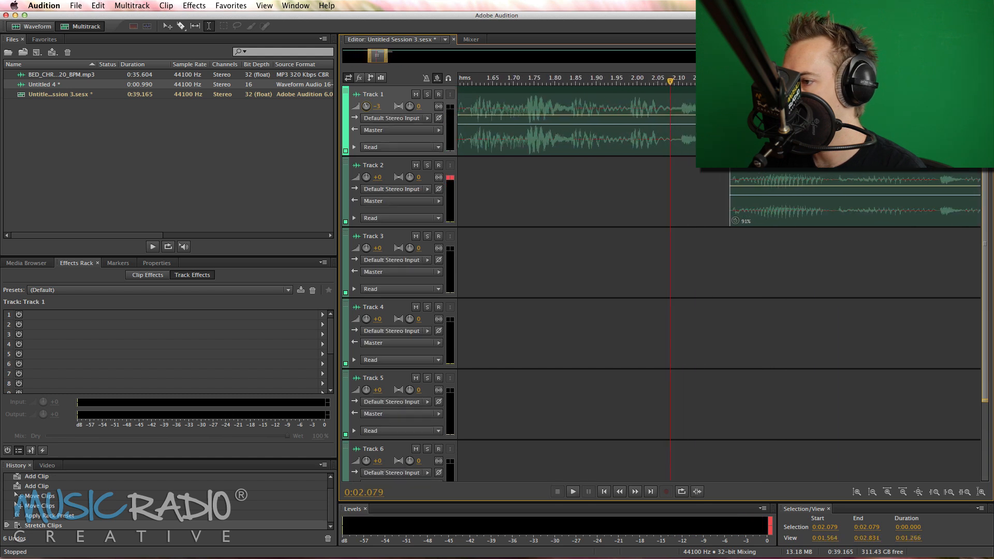
Trim a sliver of audio off the start of the voice clip on Track 2
{"action": "scroll", "coordinate": [761, 191], "scroll_direction": "up", "scroll_amount": 6}
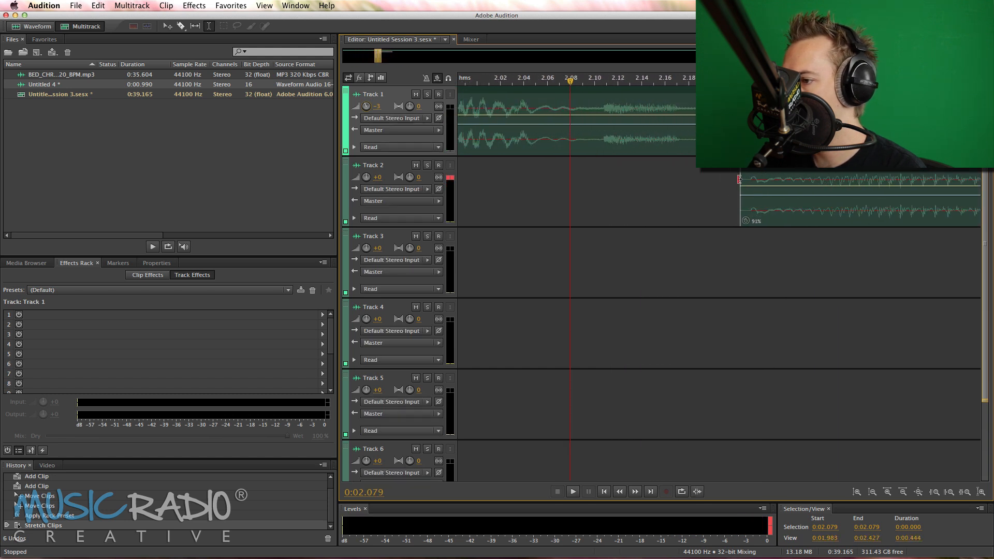
{"action": "left_click_drag", "start_coordinate": [739, 180], "coordinate": [750, 179]}
{"action": "scroll", "coordinate": [768, 181], "scroll_direction": "down", "scroll_amount": 4}
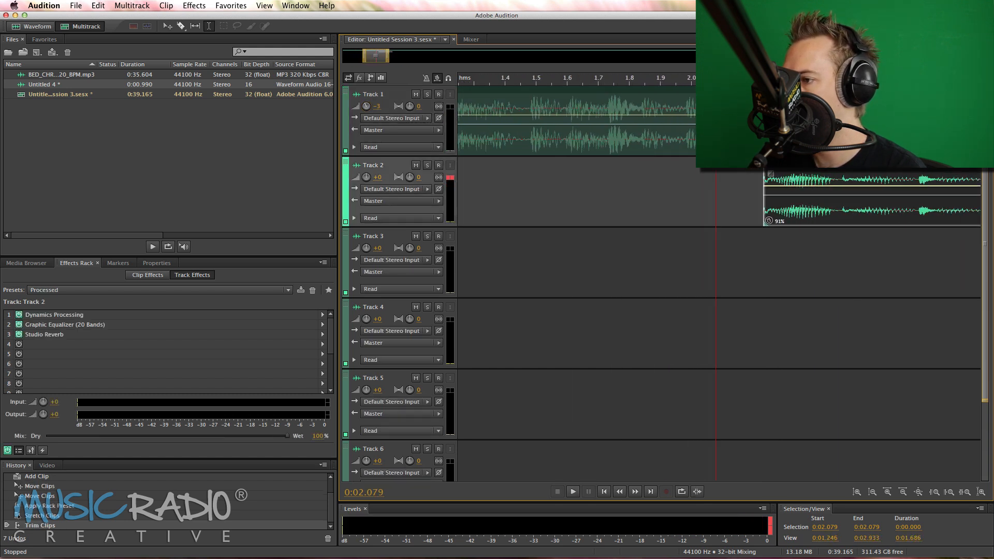
Copy the voice clip slice from 0:02.489 to 0:02.549 and paste it on Track 2 at 0:02.111
{"action": "key", "text": "space"}
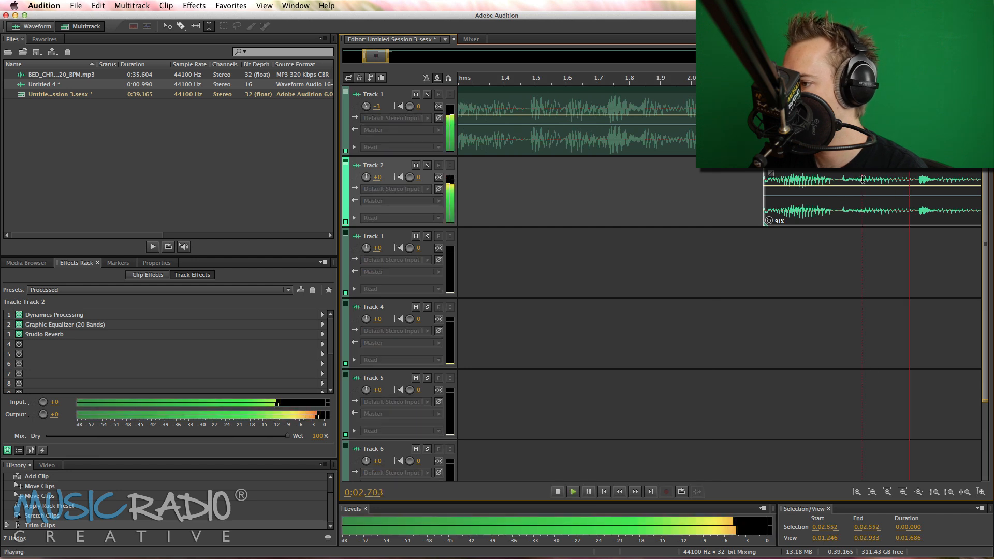
{"action": "key", "text": "space"}
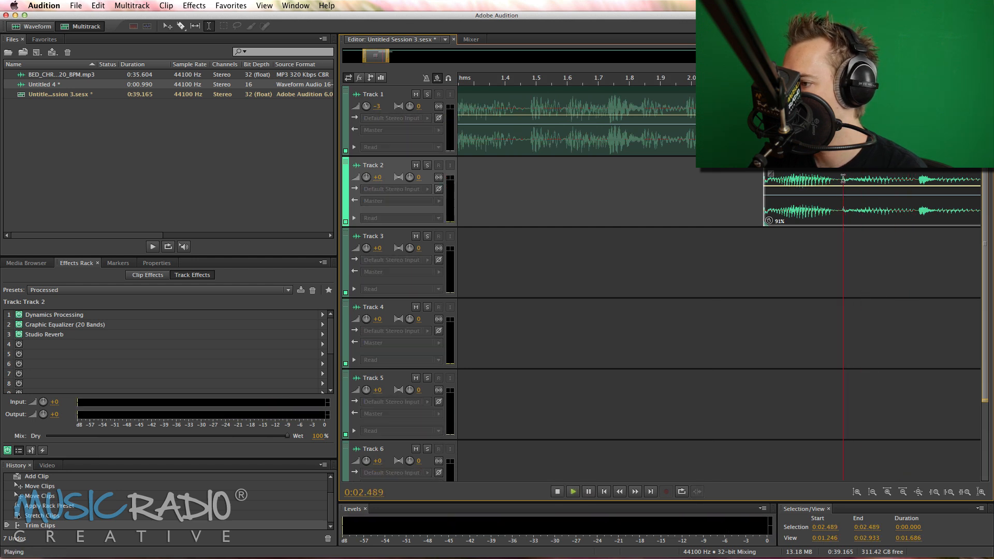
{"action": "left_click_drag", "start_coordinate": [844, 178], "coordinate": [861, 178]}
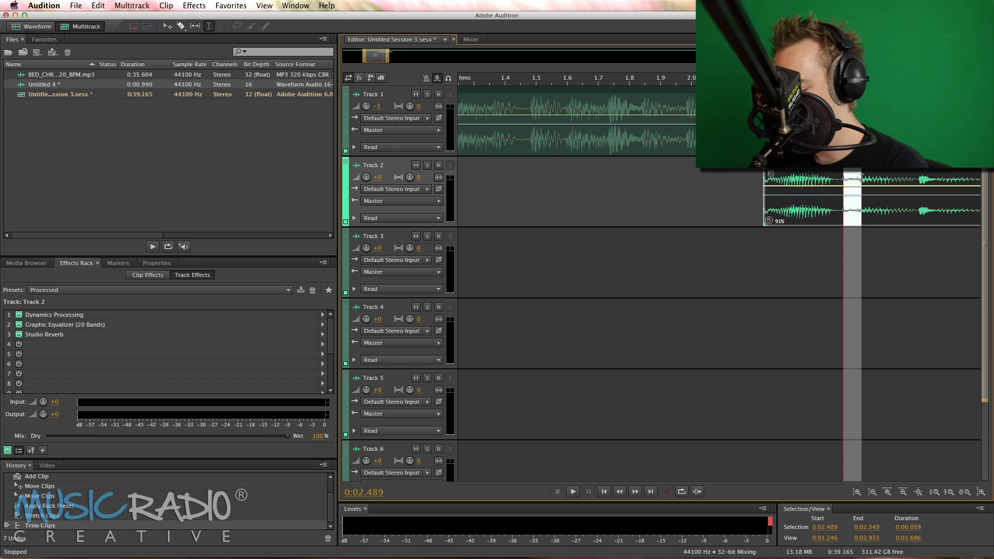
{"action": "key", "text": "ctrl+c"}
{"action": "left_click", "coordinate": [725, 175]}
{"action": "key", "text": "ctrl+v"}
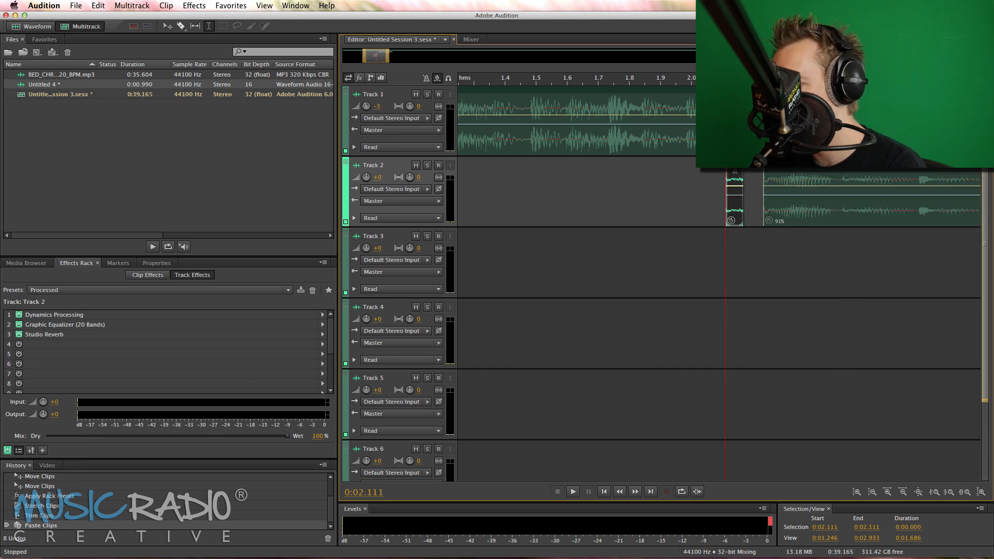
Duplicate the pasted slice twice on Track 2, placing the copies at about 1.84 s and 1.98 s
{"action": "left_click_drag", "start_coordinate": [733, 168], "coordinate": [647, 166]}
{"action": "left_click", "coordinate": [725, 170]}
Play the stuttered voice slices from 0:01.769 and mute Track 1
{"action": "left_click", "coordinate": [620, 173]}
{"action": "key", "text": "space"}
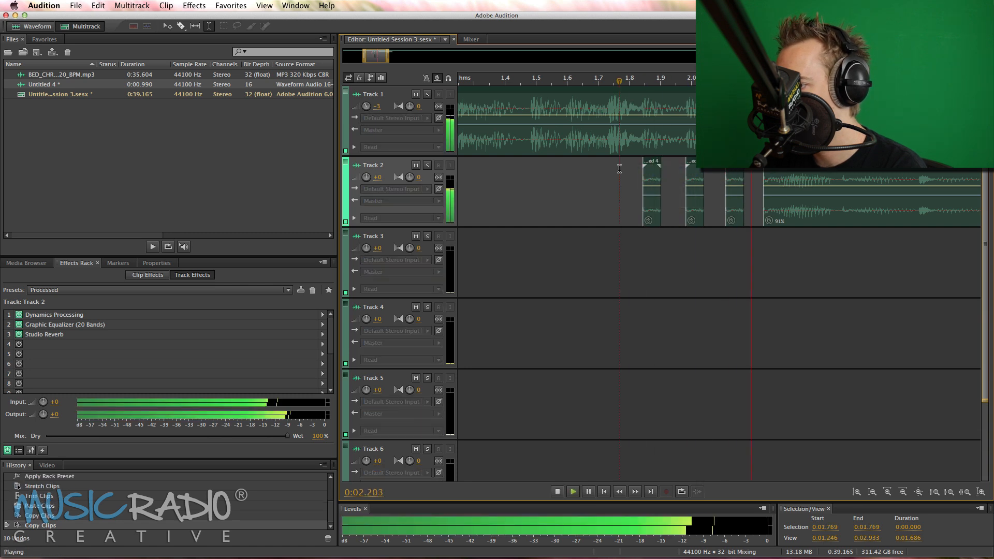
{"action": "left_click", "coordinate": [416, 94]}
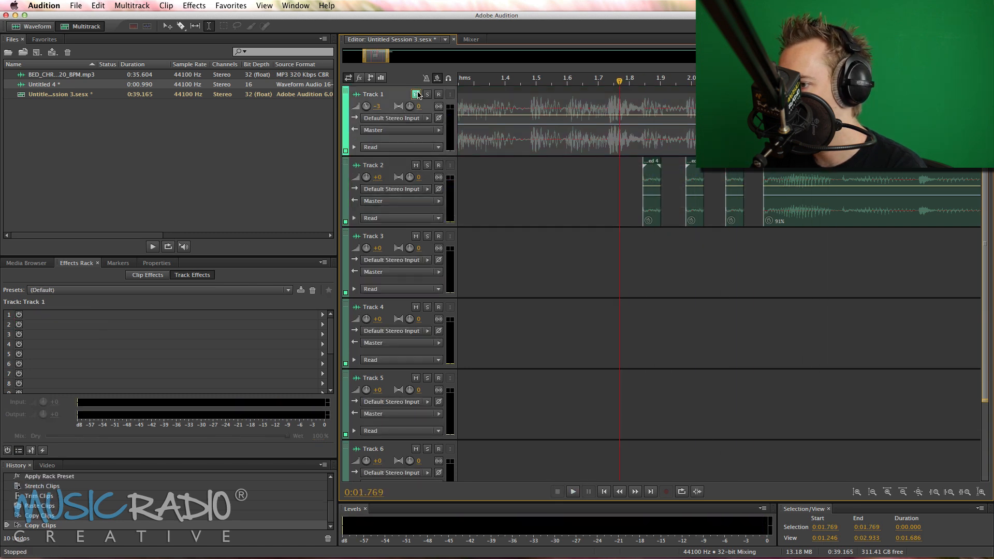
Unmute Track 1 and play the session from 0:01.769 with the music bed
{"action": "left_click", "coordinate": [416, 94]}
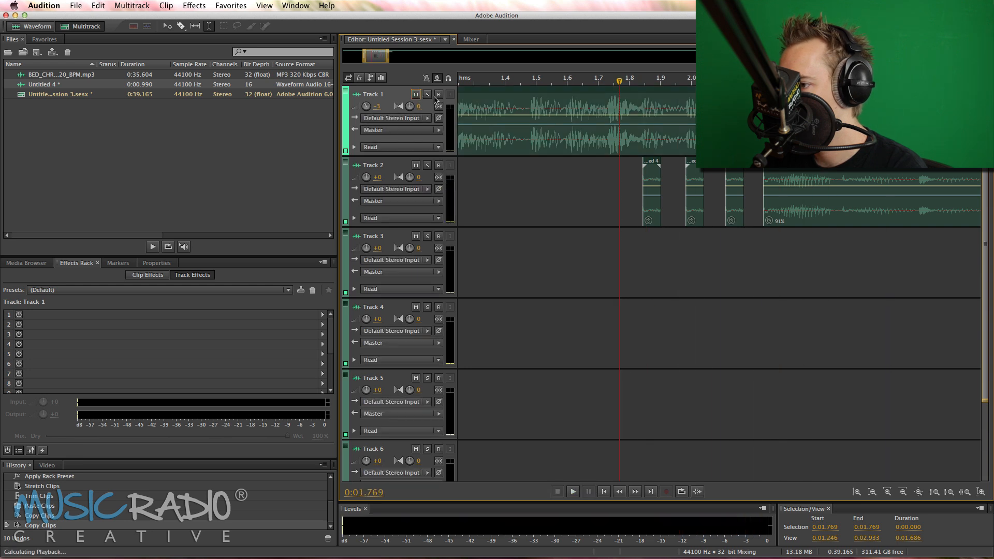
{"action": "key", "text": "space"}
Extend the main voice clip's start slightly earlier and delete the three stutter slices between 0:01.797 and 0:02.198 on Track 2
{"action": "left_click", "coordinate": [764, 181]}
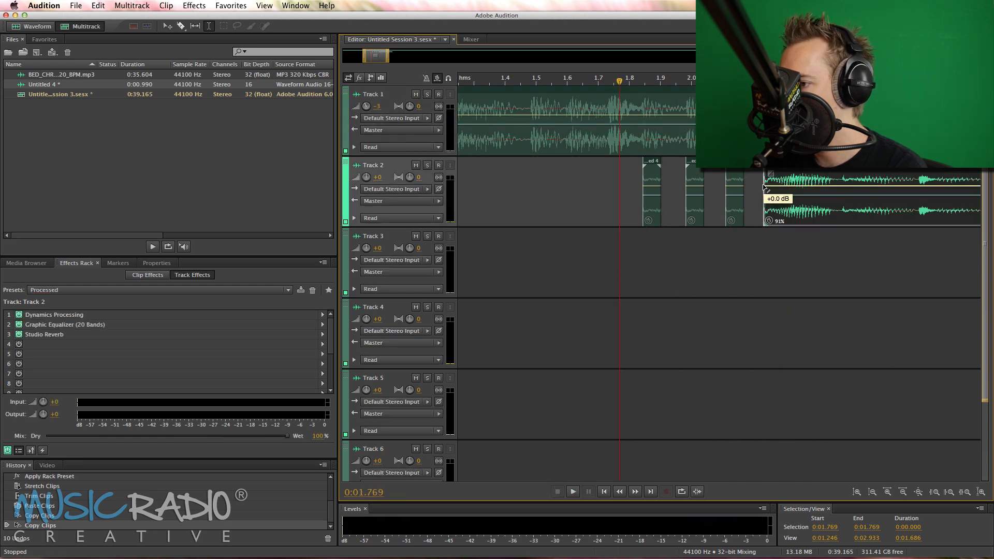
{"action": "left_click_drag", "start_coordinate": [758, 181], "coordinate": [755, 182]}
{"action": "left_click_drag", "start_coordinate": [630, 182], "coordinate": [753, 223]}
{"action": "key", "text": "Delete"}
Audition the end of the voice clip, copy the section from 0:02.814 to 0:02.855 and paste it on Track 2 at 0:02.107
{"action": "scroll", "coordinate": [833, 220], "scroll_direction": "right", "scroll_amount": 3}
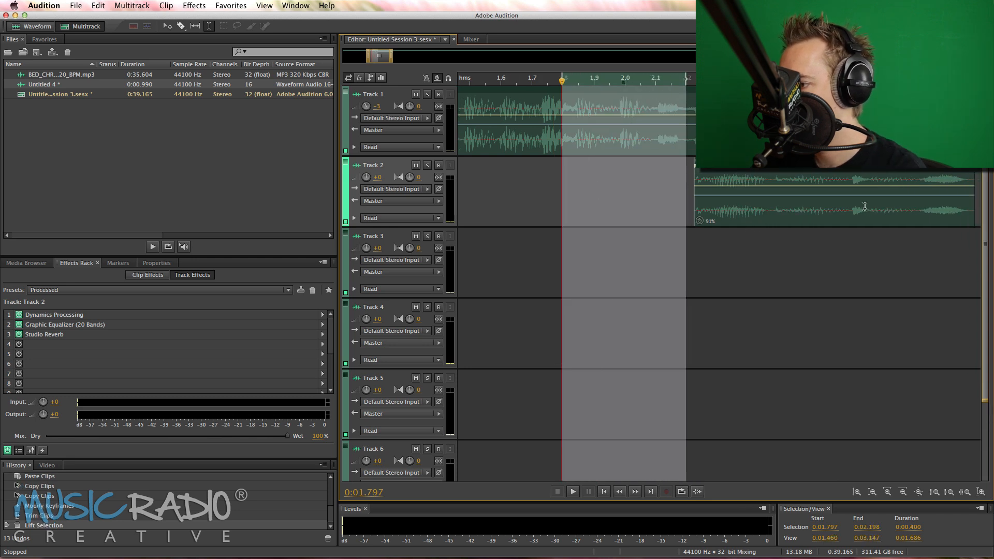
{"action": "left_click", "coordinate": [865, 209]}
{"action": "key", "text": "space"}
{"action": "left_click_drag", "start_coordinate": [869, 210], "coordinate": [878, 209]}
{"action": "key", "text": "space"}
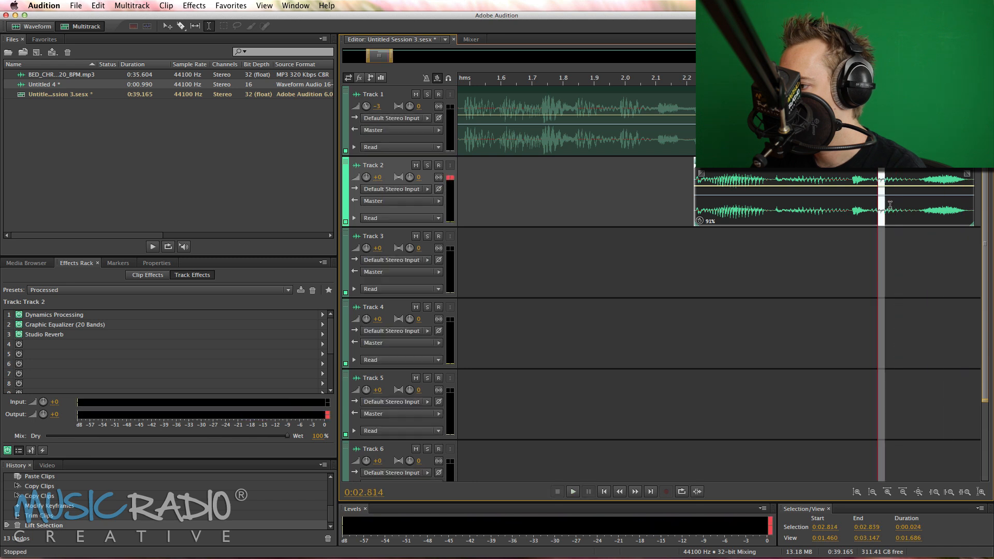
{"action": "key", "text": "space"}
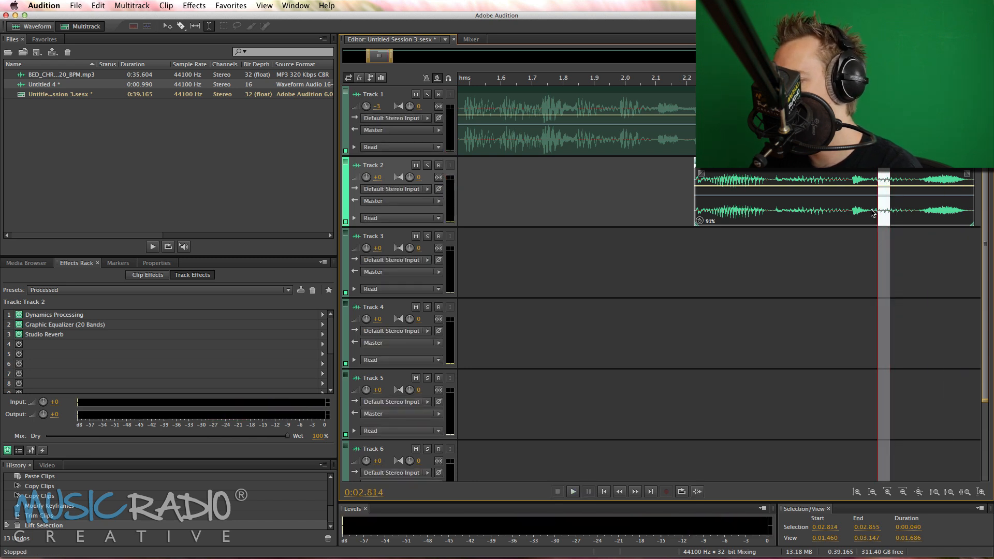
{"action": "left_click", "coordinate": [655, 168]}
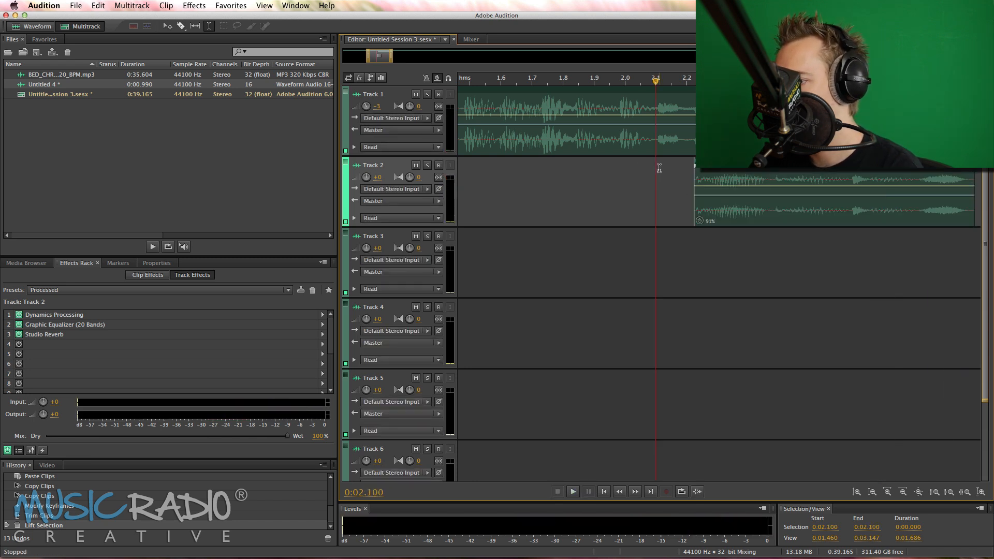
{"action": "key", "text": "super+v"}
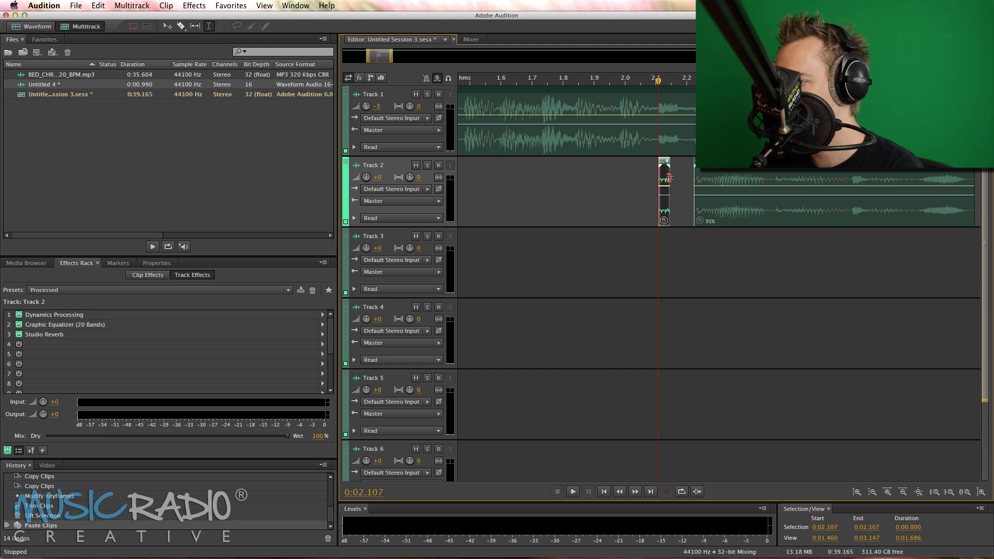
Lengthen the pasted slice to about 0.06 s and duplicate it twice on Track 2, at about 1.85 s and 1.98 s
{"action": "left_click_drag", "start_coordinate": [669, 178], "coordinate": [576, 172]}
{"action": "left_click", "coordinate": [633, 167]}
{"action": "left_click", "coordinate": [593, 172]}
Play the three new stutter slices from 0:01.798 and solo Track 2 to hear them without the music
{"action": "left_click", "coordinate": [563, 169]}
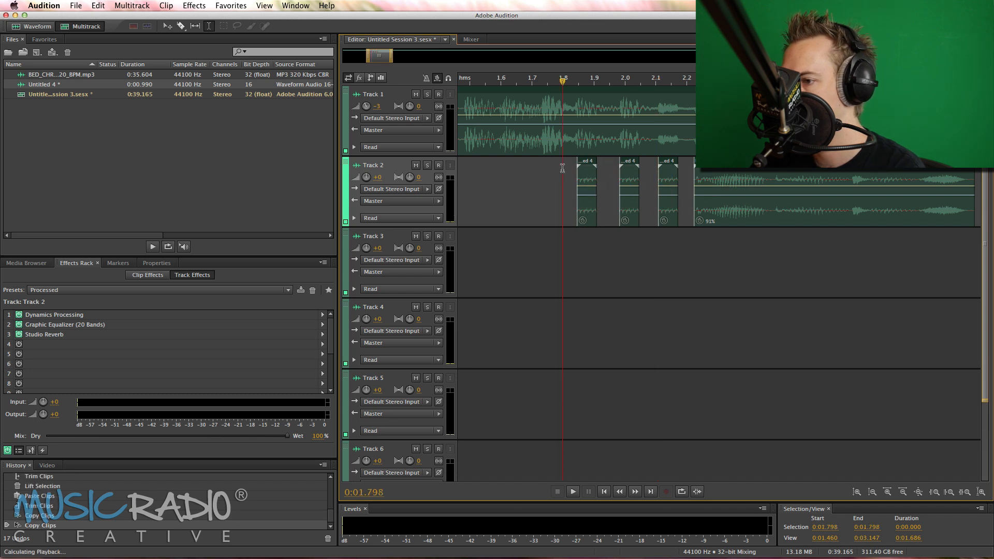
{"action": "key", "text": "space"}
{"action": "key", "text": "space"}
{"action": "left_click", "coordinate": [427, 165]}
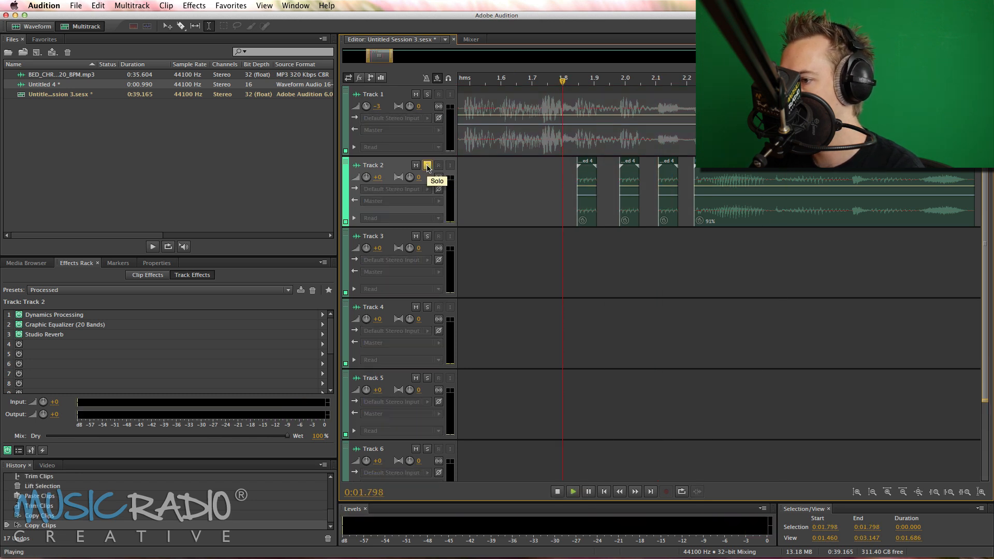
{"action": "key", "text": "space"}
{"action": "key", "text": "space"}
Add a short fade in and fade out to the first stutter slice on Track 2
{"action": "scroll", "coordinate": [570, 82], "scroll_direction": "up", "scroll_amount": 1}
{"action": "scroll", "coordinate": [571, 82], "scroll_direction": "up", "scroll_amount": 3}
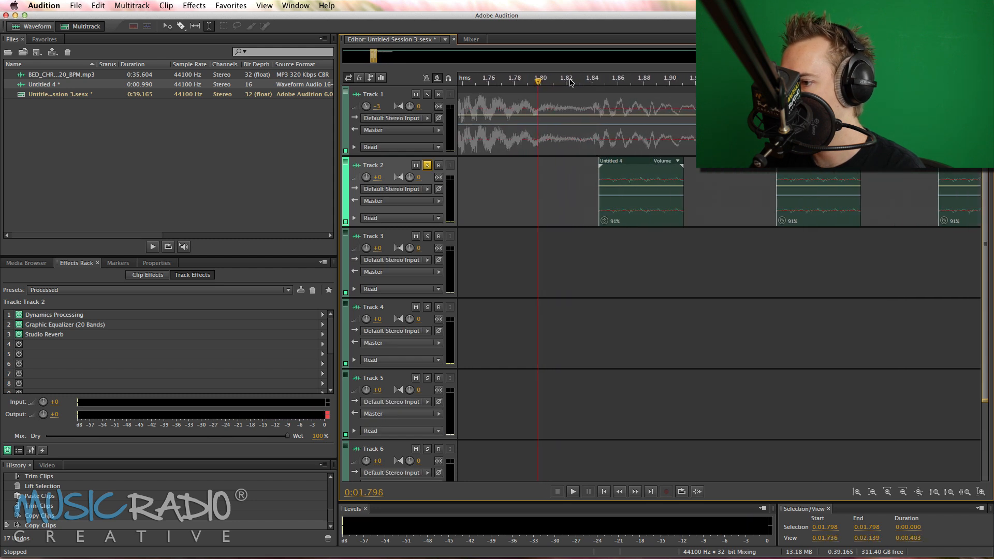
{"action": "left_click", "coordinate": [611, 175]}
{"action": "left_click_drag", "start_coordinate": [606, 174], "coordinate": [610, 174]}
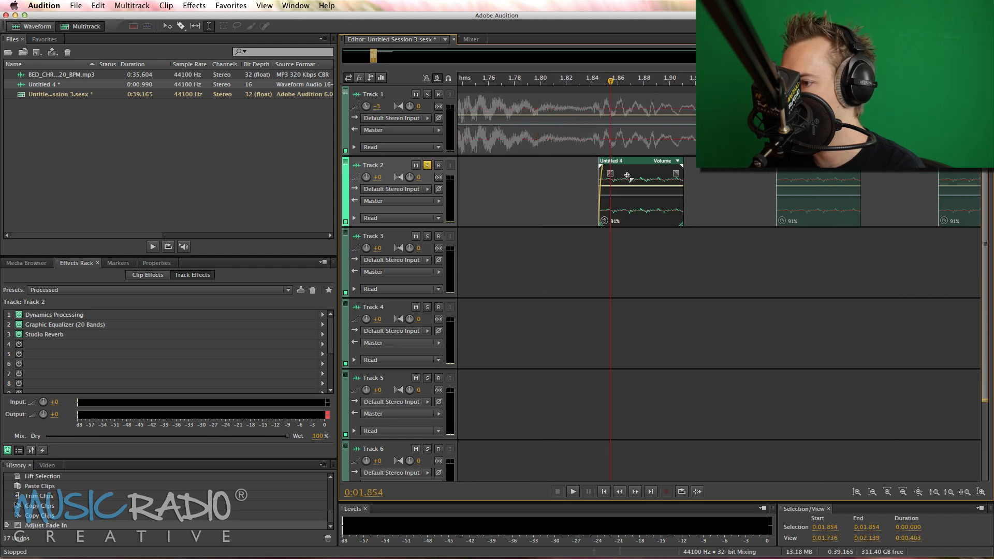
{"action": "left_click_drag", "start_coordinate": [677, 172], "coordinate": [674, 173]}
Add short fades in and out to the second and third stutter slices on Track 2
{"action": "left_click", "coordinate": [794, 176]}
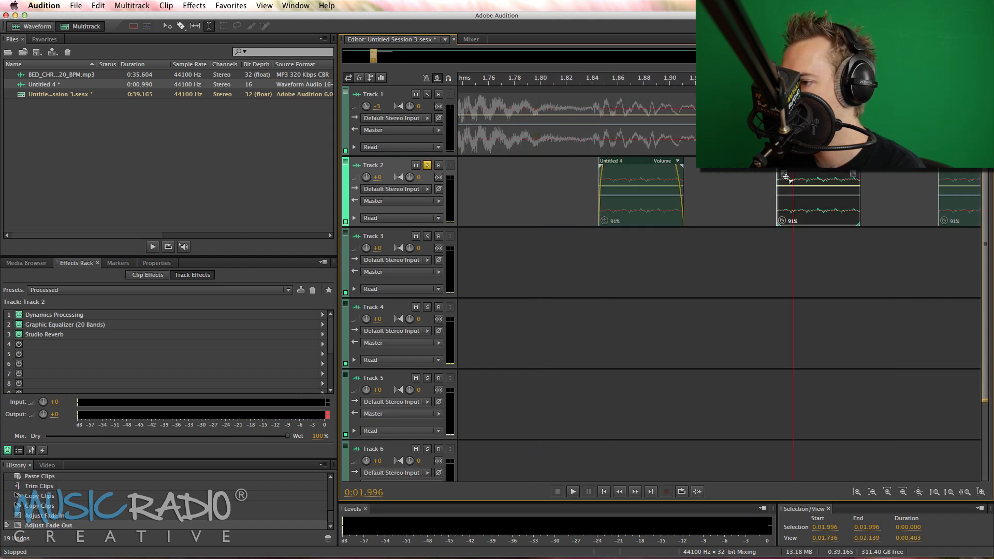
{"action": "left_click_drag", "start_coordinate": [853, 174], "coordinate": [850, 174]}
{"action": "scroll", "coordinate": [868, 178], "scroll_direction": "right", "scroll_amount": 3}
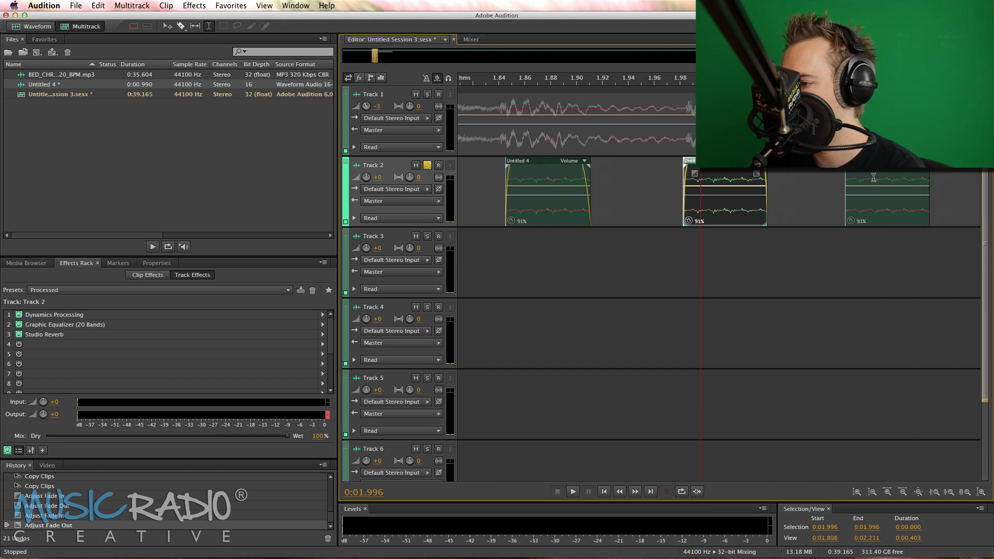
{"action": "scroll", "coordinate": [867, 178], "scroll_direction": "right", "scroll_amount": 2}
{"action": "left_click", "coordinate": [787, 179]}
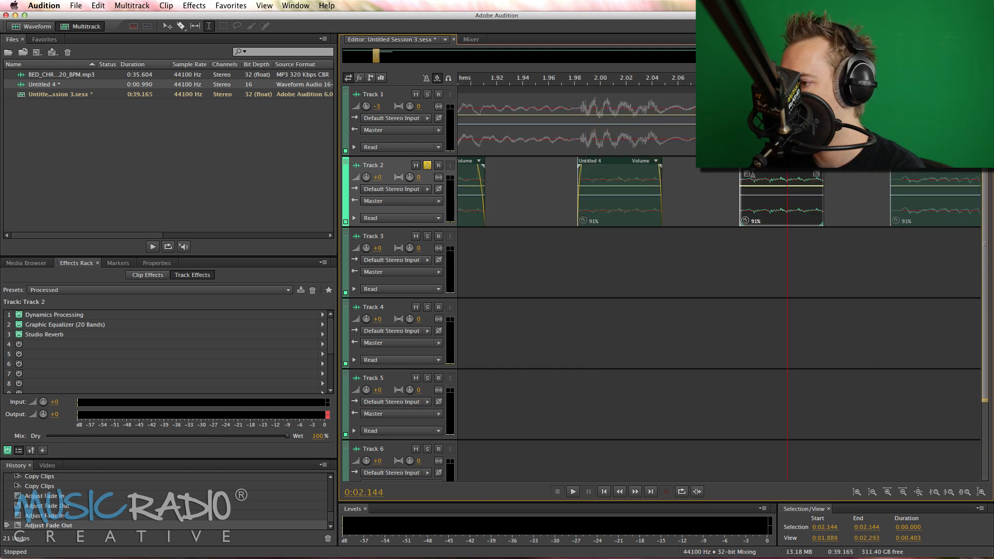
{"action": "left_click_drag", "start_coordinate": [752, 175], "coordinate": [754, 173]}
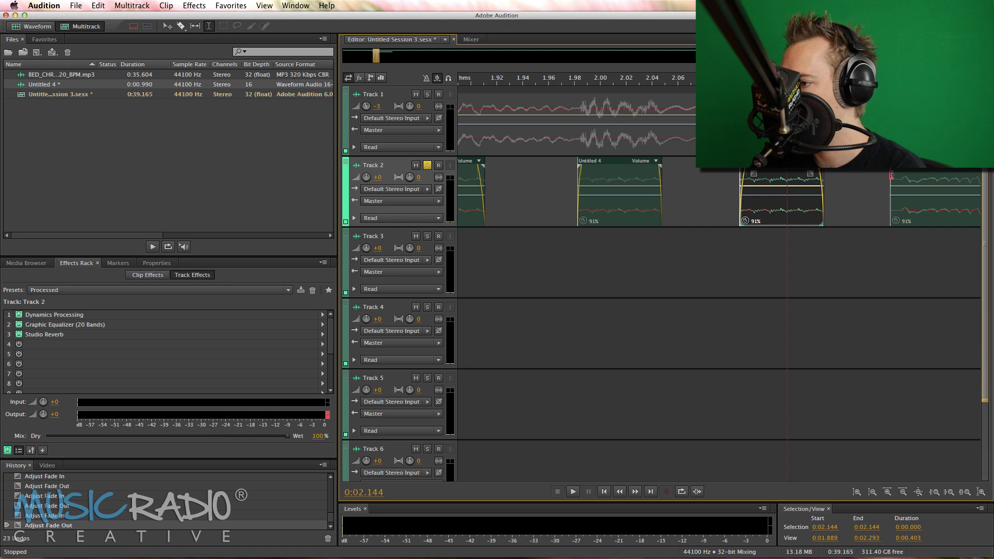
Add a short fade in and fade out to the main voice clip on Track 2
{"action": "left_click", "coordinate": [908, 175]}
{"action": "left_click_drag", "start_coordinate": [892, 174], "coordinate": [902, 174]}
{"action": "scroll", "coordinate": [906, 176], "scroll_direction": "down", "scroll_amount": 5}
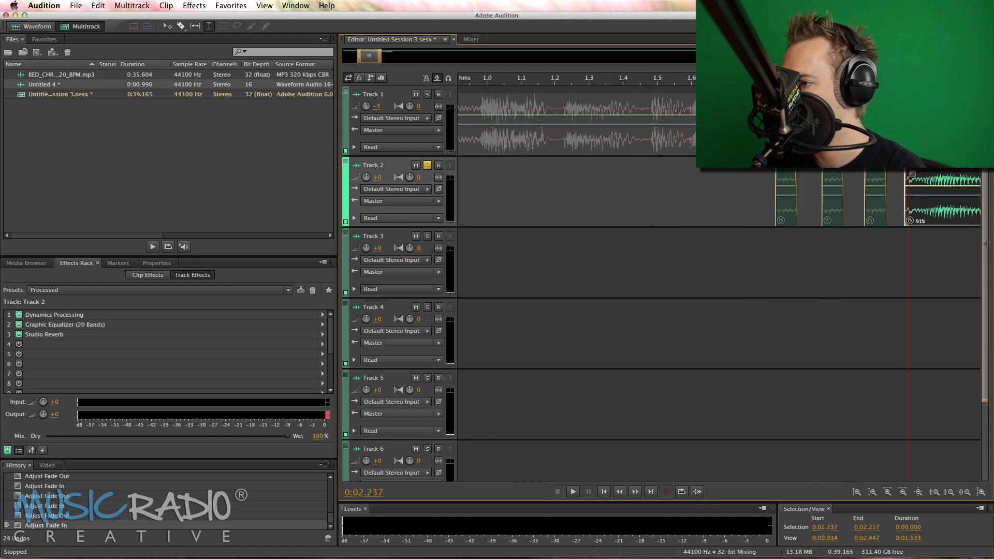
{"action": "scroll", "coordinate": [908, 178], "scroll_direction": "right", "scroll_amount": 8}
{"action": "scroll", "coordinate": [917, 195], "scroll_direction": "right", "scroll_amount": 2}
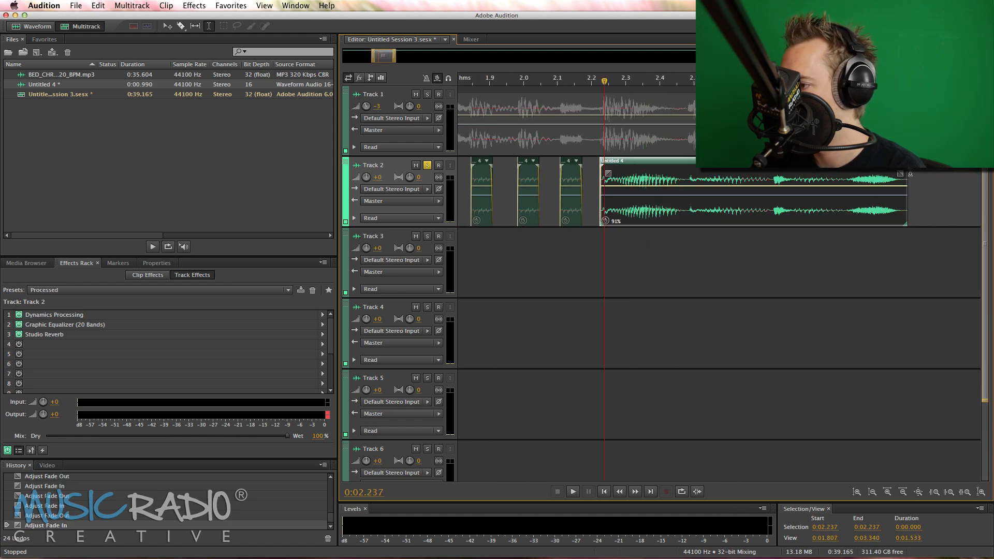
{"action": "left_click_drag", "start_coordinate": [899, 174], "coordinate": [896, 175]}
Play the faded stutter and voice clip from 0:01.827, and turn off solo on Track 2
{"action": "scroll", "coordinate": [657, 187], "scroll_direction": "left", "scroll_amount": 4}
{"action": "left_click", "coordinate": [522, 253]}
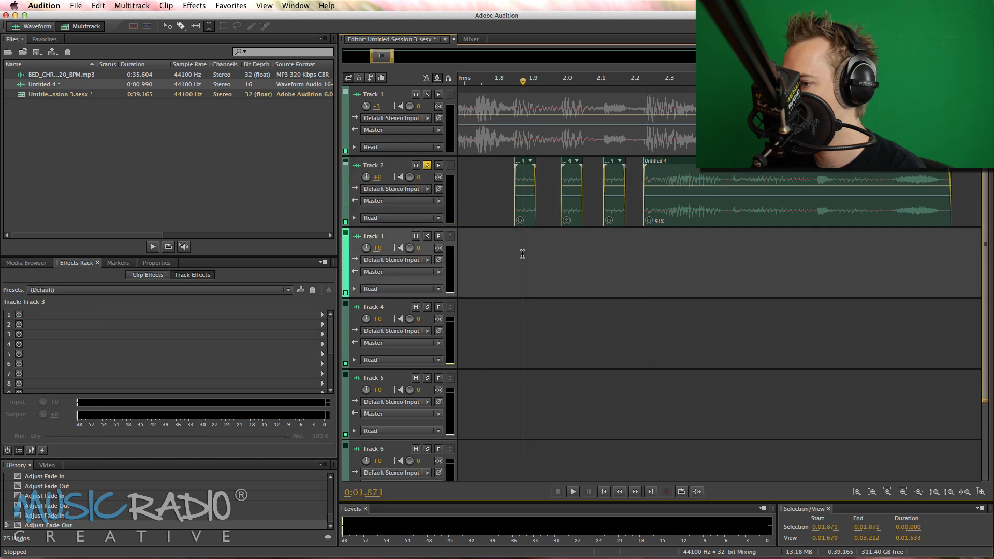
{"action": "scroll", "coordinate": [616, 82], "scroll_direction": "down", "scroll_amount": 4}
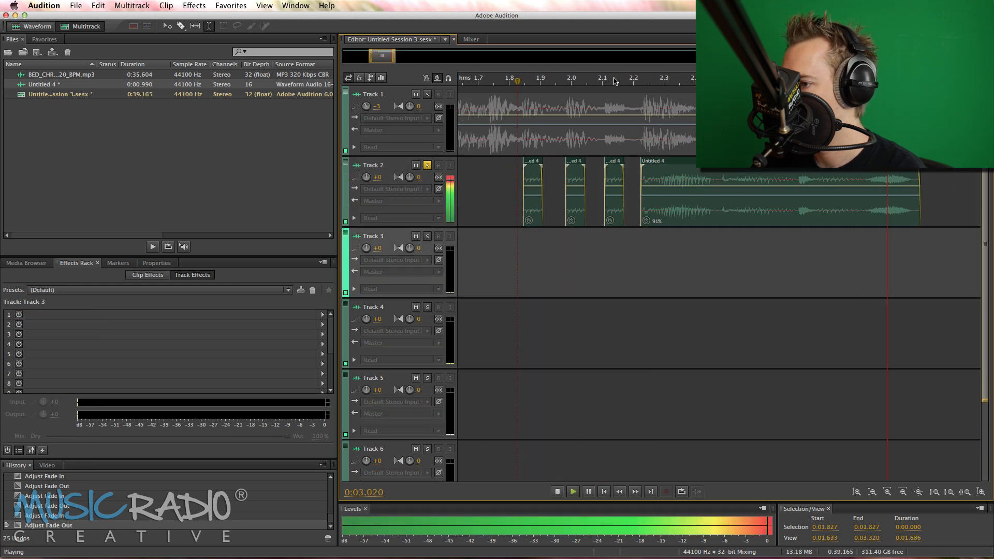
{"action": "key", "text": "space"}
{"action": "left_click", "coordinate": [425, 165]}
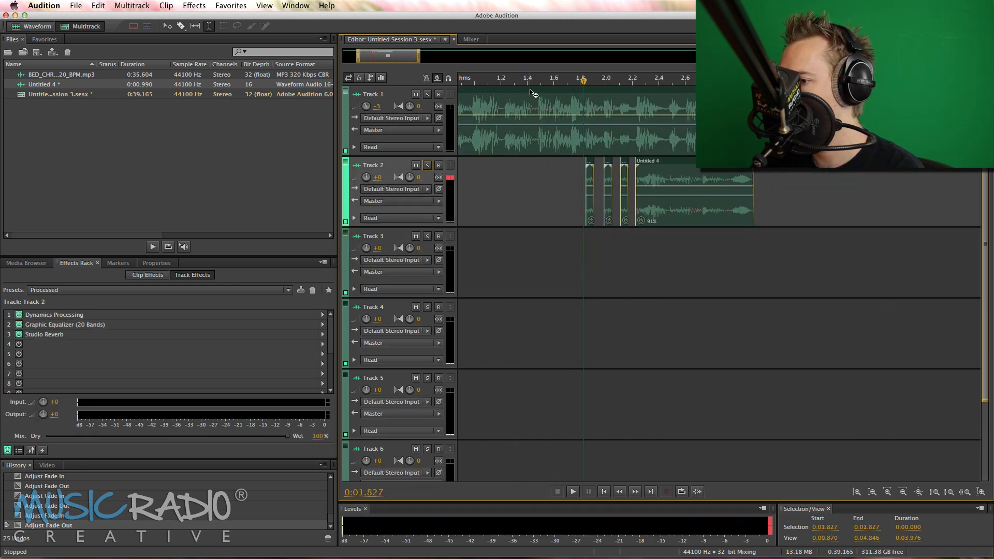
Copy the voice clip section from 0:02.355 to 0:02.381 and paste it on Track 2 at about 1.73 s, 1.60 s and 1.48 s
{"action": "scroll", "coordinate": [564, 73], "scroll_direction": "up", "scroll_amount": 3}
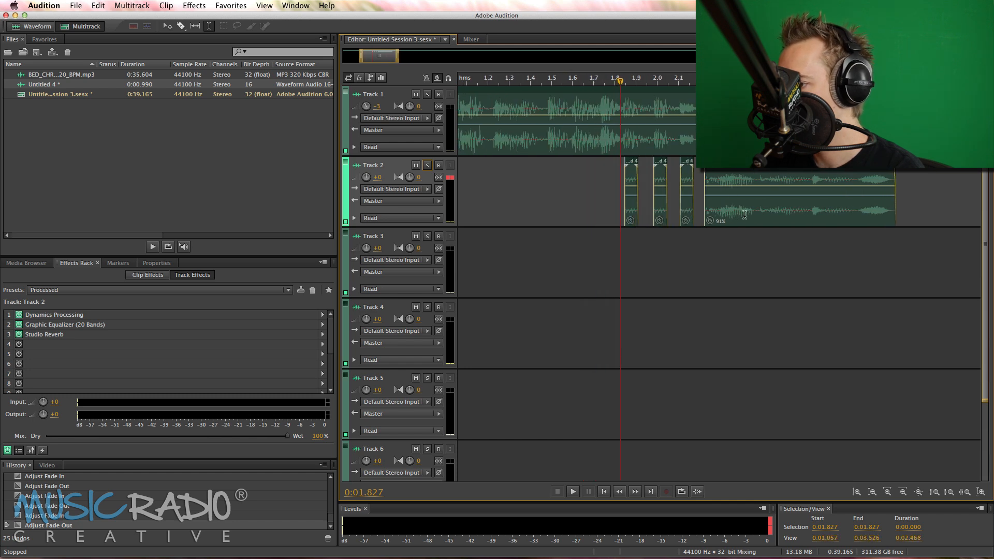
{"action": "left_click_drag", "start_coordinate": [732, 180], "coordinate": [736, 180]}
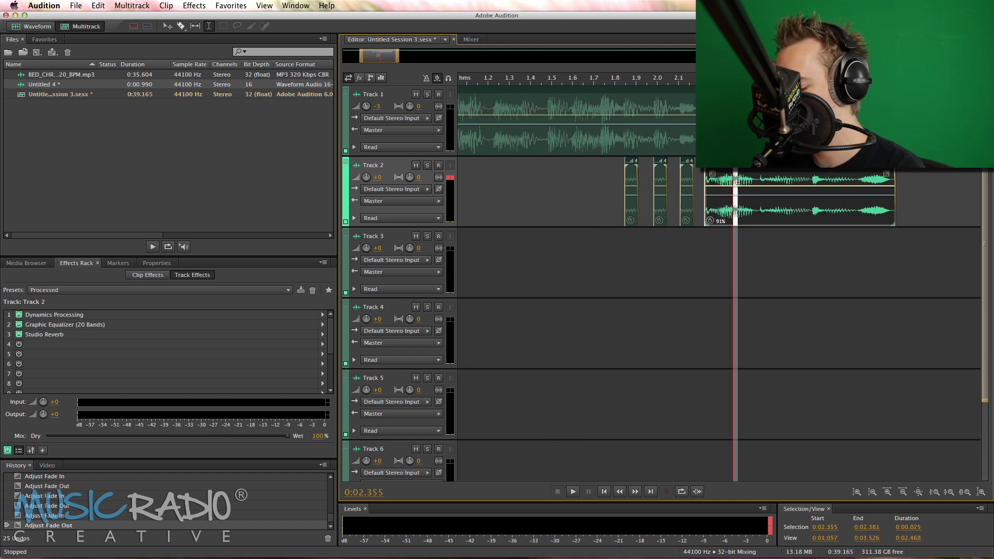
{"action": "left_click", "coordinate": [601, 168]}
{"action": "key", "text": "ctrl+v"}
{"action": "left_click", "coordinate": [572, 168]}
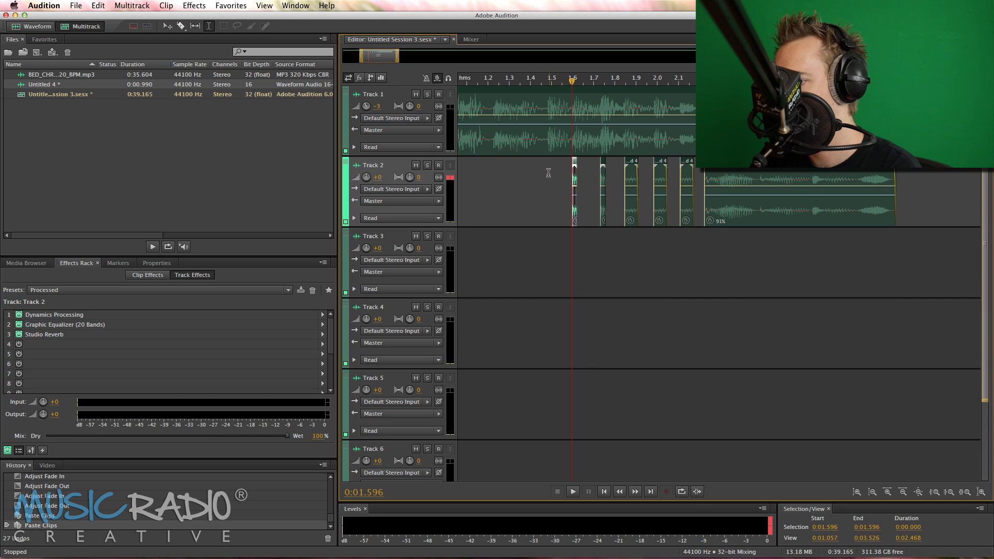
{"action": "key", "text": "ctrl+v"}
Copy the voice clip section from 0:02.371 to 0:02.393 and paste it on Track 2 at 0:01.544, about 1.67 s and 0:01.782
{"action": "left_click_drag", "start_coordinate": [736, 180], "coordinate": [738, 180]}
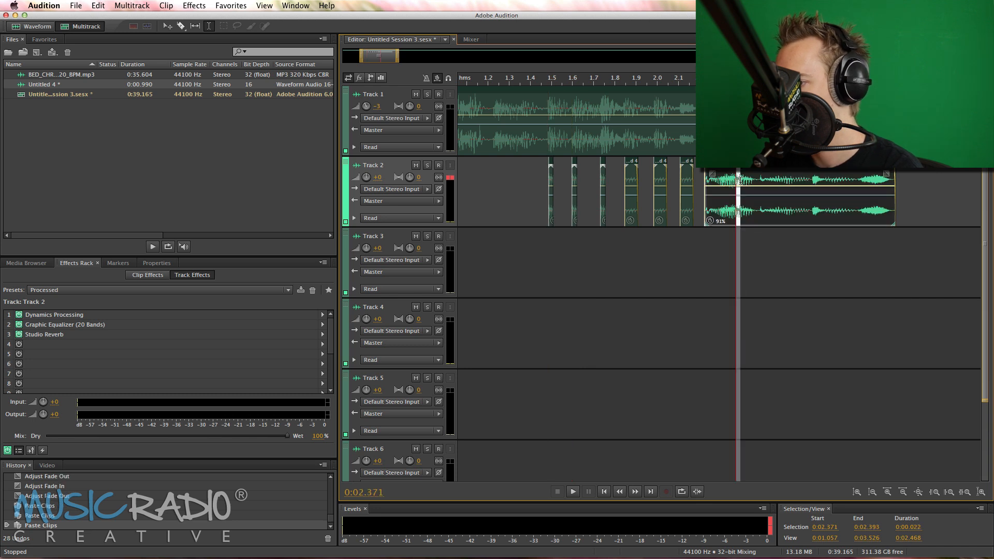
{"action": "left_click", "coordinate": [556, 180]}
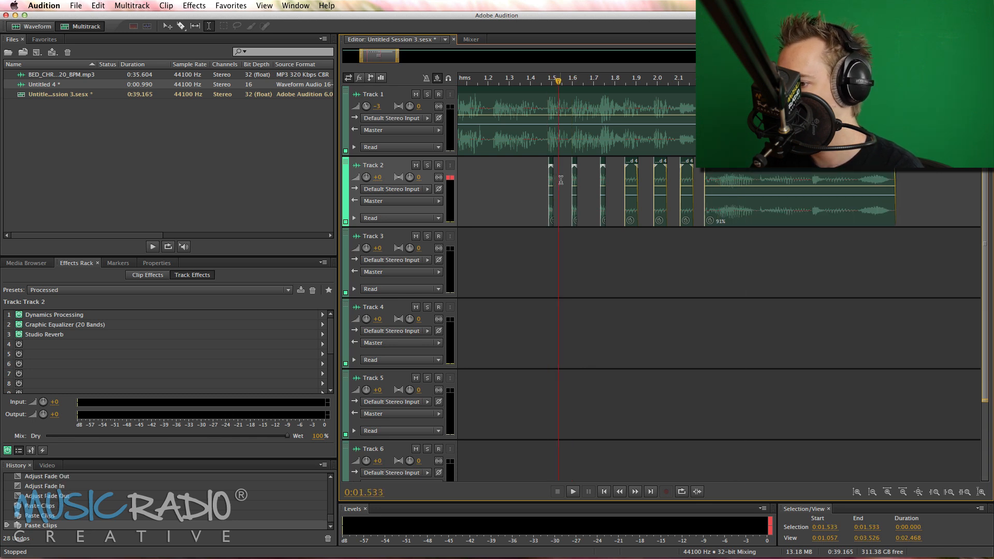
{"action": "key", "text": "ctrl+v"}
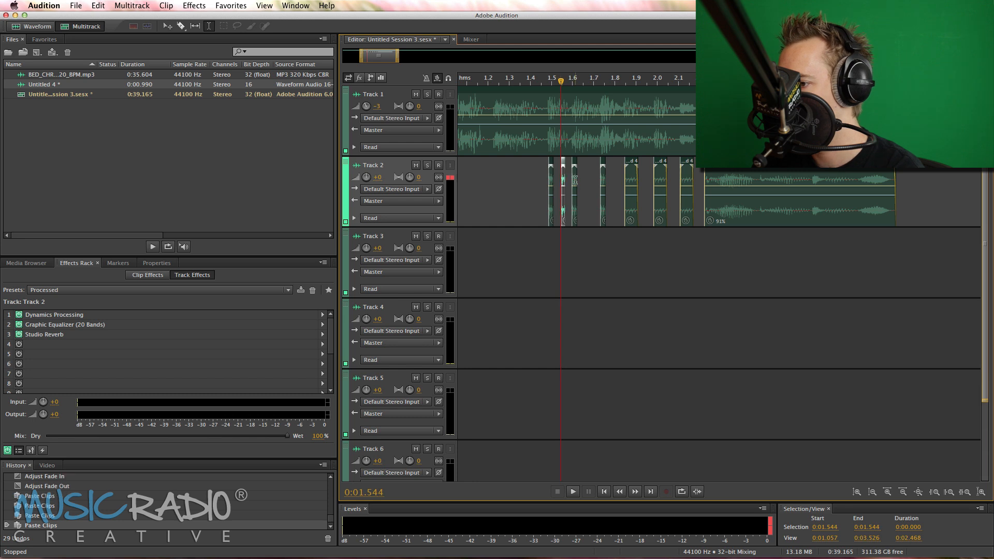
{"action": "key", "text": "ctrl+v"}
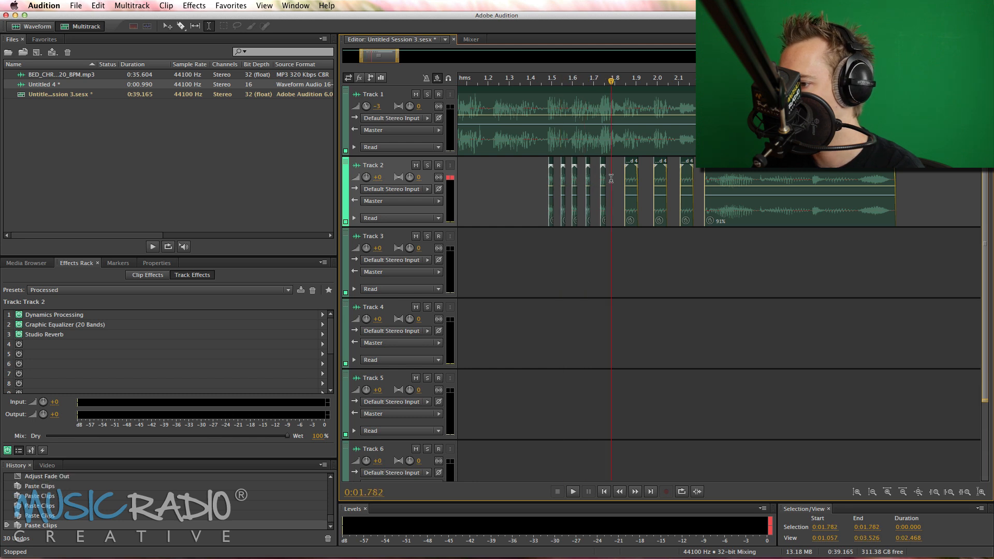
{"action": "scroll", "coordinate": [546, 129], "scroll_direction": "up", "scroll_amount": 5}
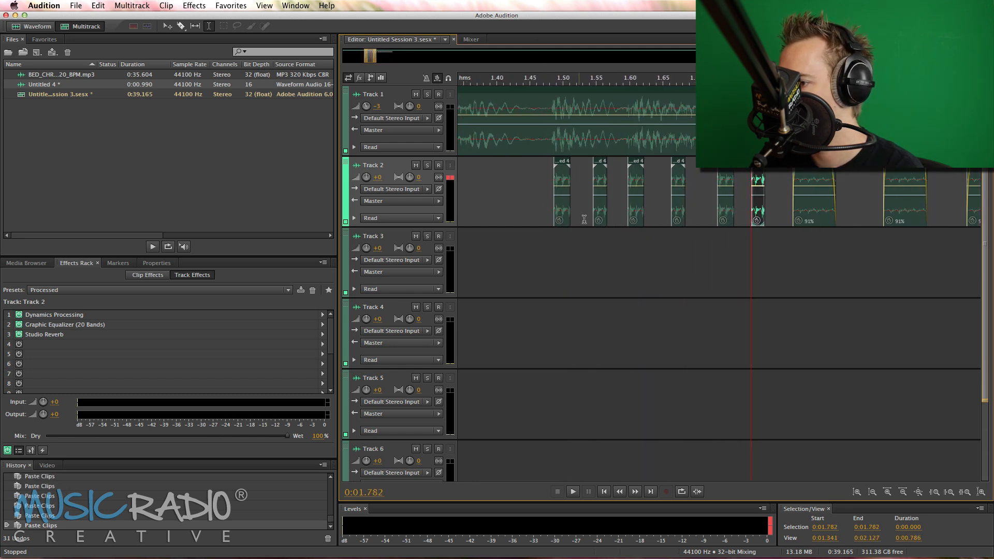
Try nudging the second short slice slightly earlier and the fourth and sixth short slices slightly later on Track 2
{"action": "left_click_drag", "start_coordinate": [596, 212], "coordinate": [591, 212]}
{"action": "left_click_drag", "start_coordinate": [680, 221], "coordinate": [685, 221]}
{"action": "left_click_drag", "start_coordinate": [761, 218], "coordinate": [765, 217]}
Play the full stutter sequence from 0:01.430 with the music bed, and again with Track 2 soloed
{"action": "left_click", "coordinate": [517, 250]}
{"action": "key", "text": "space"}
{"action": "key", "text": "space"}
{"action": "scroll", "coordinate": [638, 82], "scroll_direction": "down", "scroll_amount": 10}
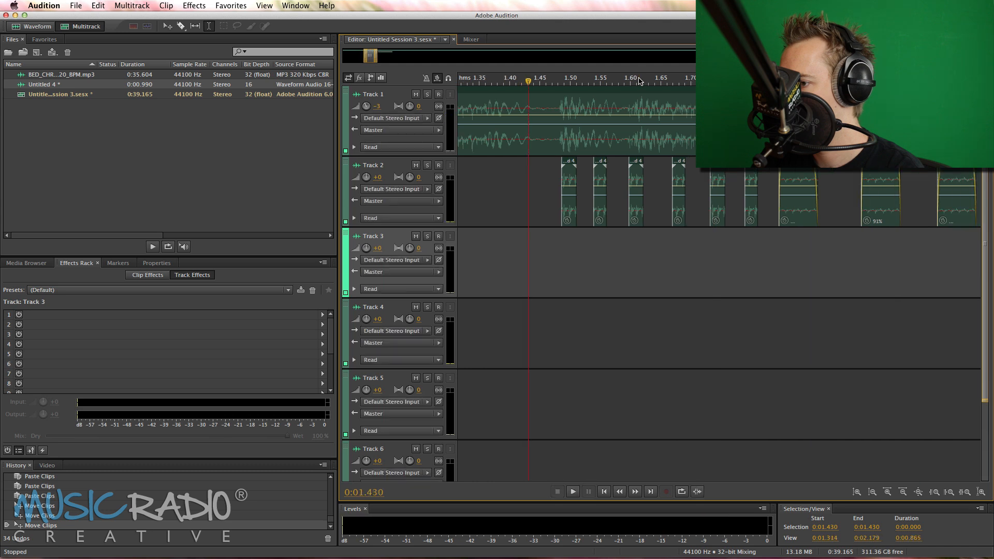
{"action": "scroll", "coordinate": [420, 167], "scroll_direction": "down", "scroll_amount": 8}
{"action": "key", "text": "space"}
{"action": "key", "text": "space"}
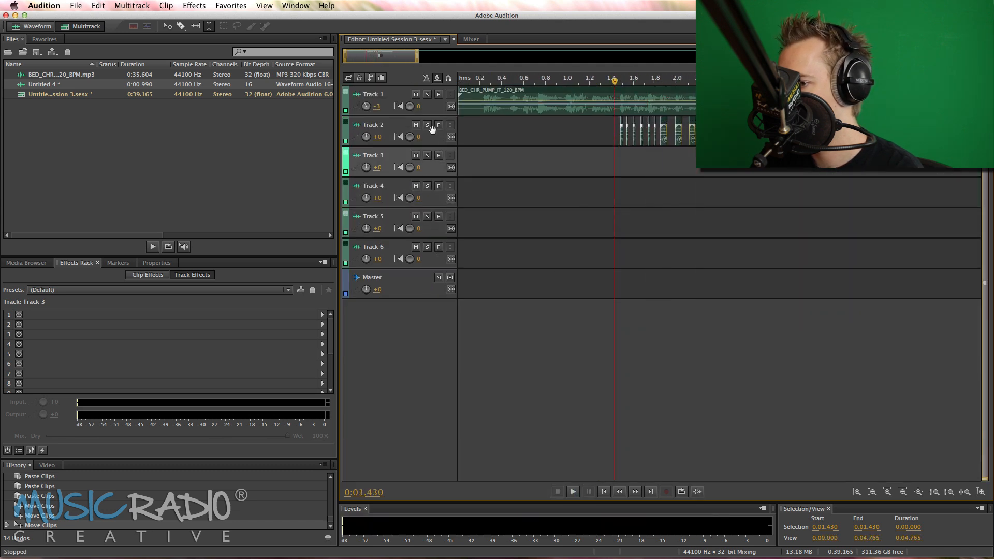
{"action": "left_click", "coordinate": [428, 125]}
{"action": "key", "text": "space"}
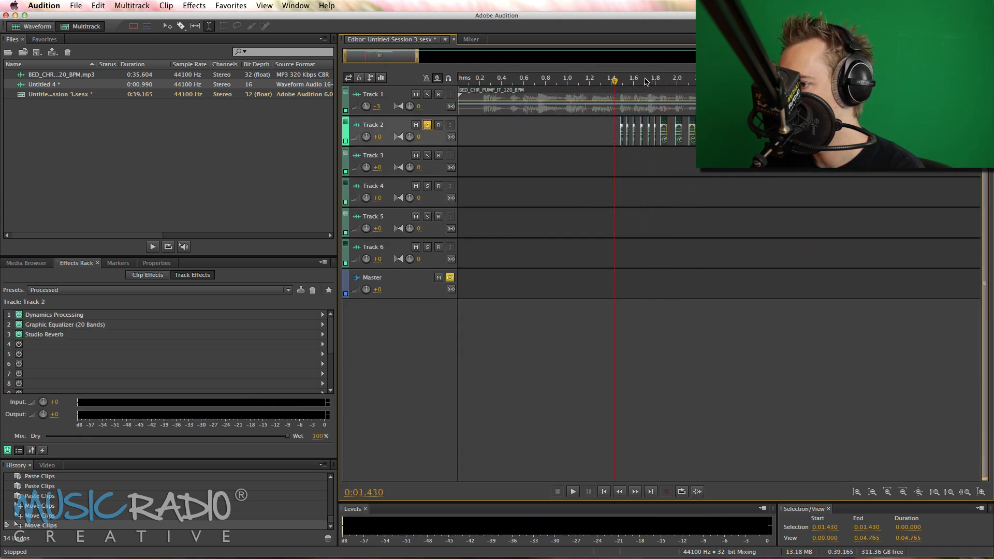
Try extending the end of the first short slice to about 0.04 s long and play it from 0:01.430
{"action": "scroll", "coordinate": [646, 82], "scroll_direction": "up", "scroll_amount": 8}
{"action": "scroll", "coordinate": [419, 167], "scroll_direction": "up", "scroll_amount": 8}
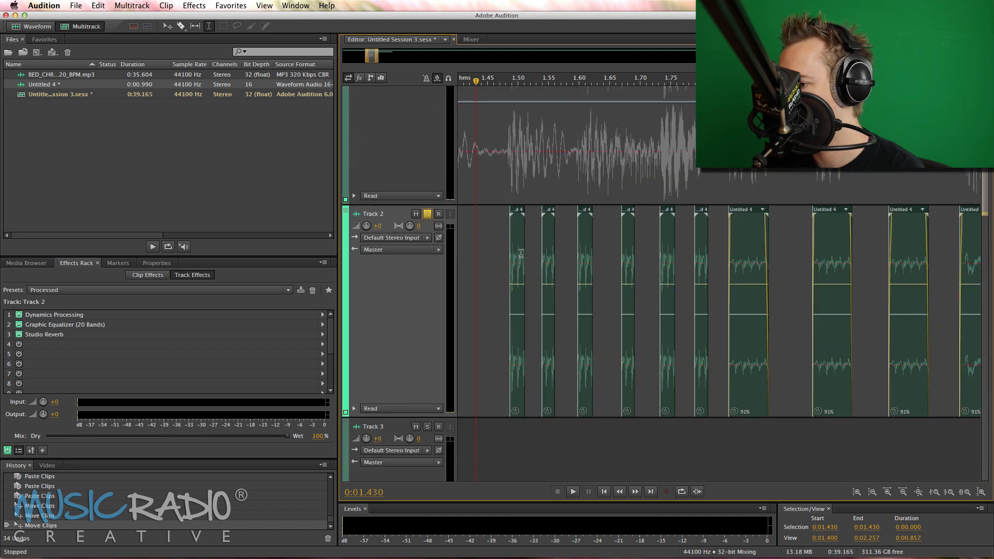
{"action": "left_click_drag", "start_coordinate": [522, 253], "coordinate": [532, 270]}
{"action": "key", "text": "space"}
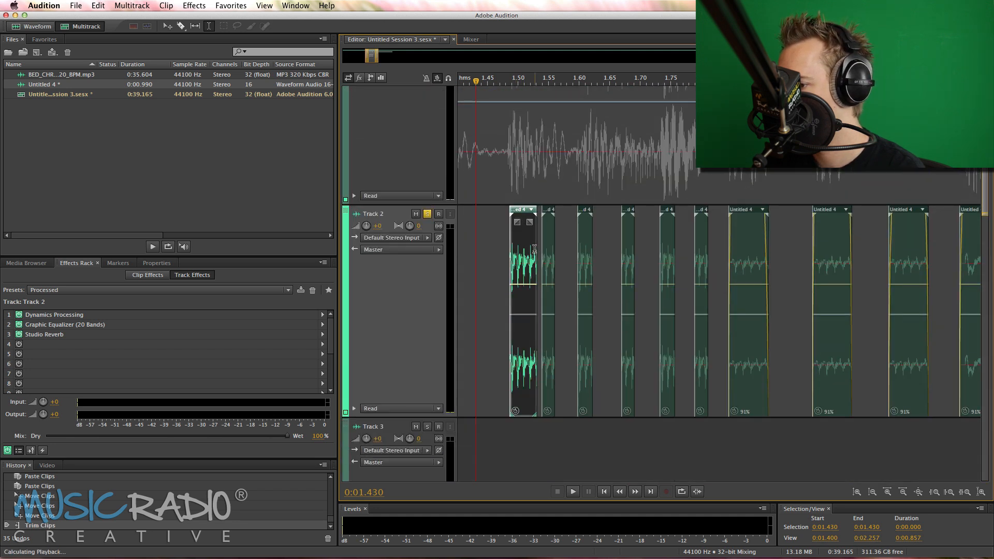
{"action": "key", "text": "space"}
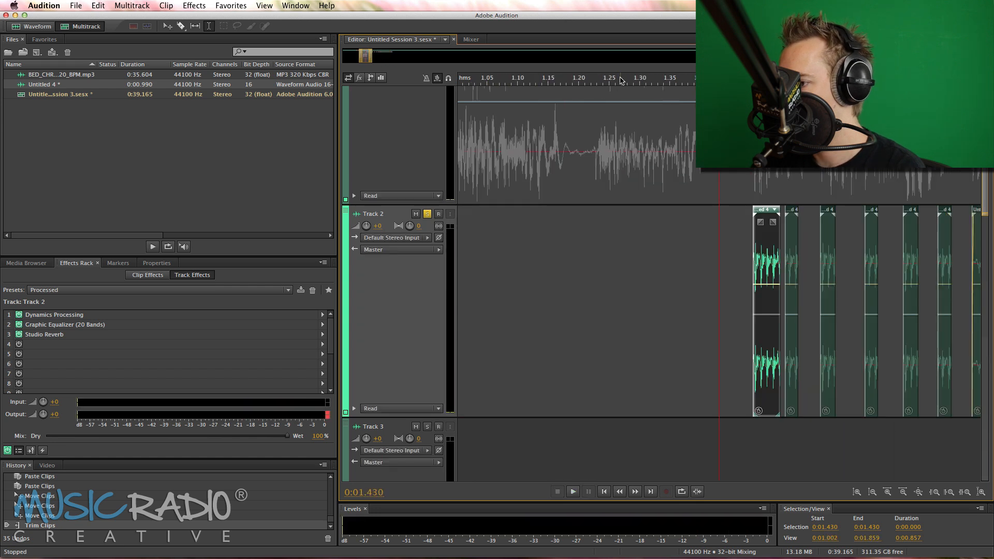
Undo the last slice trim and the three slice moves on Track 2
{"action": "scroll", "coordinate": [621, 79], "scroll_direction": "down", "scroll_amount": 4}
{"action": "key", "text": "super+z"}
{"action": "key", "text": "super+z"}
{"action": "key", "text": "super+z"}
{"action": "key", "text": "super+z"}
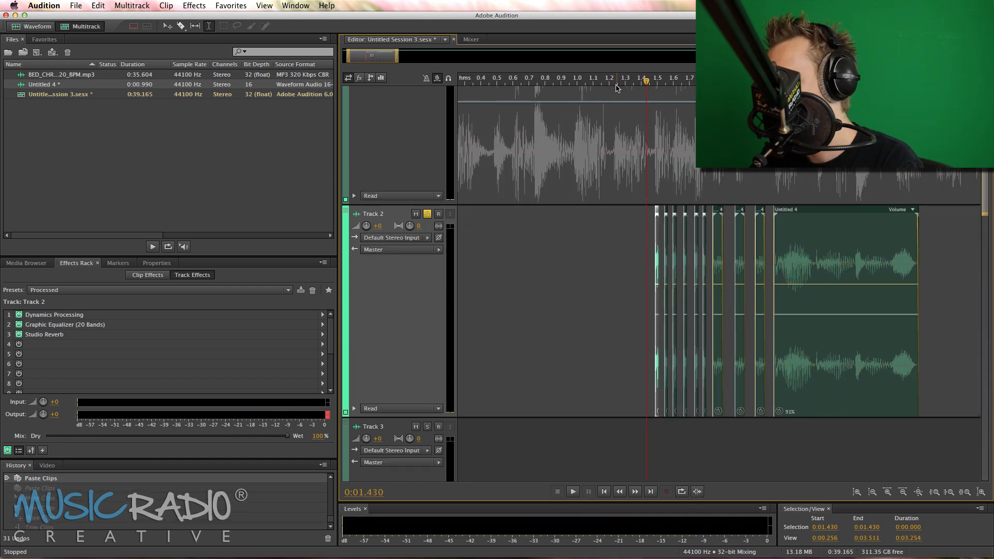
Undo all the short slice pastes and copies on Track 2, back to the last fade-out adjustment on the longer slices
{"action": "key", "text": "super+z"}
{"action": "key", "text": "super+z"}
{"action": "key", "text": "super+z"}
{"action": "key", "text": "super+z"}
{"action": "key", "text": "super+z"}
{"action": "key", "text": "super+z"}
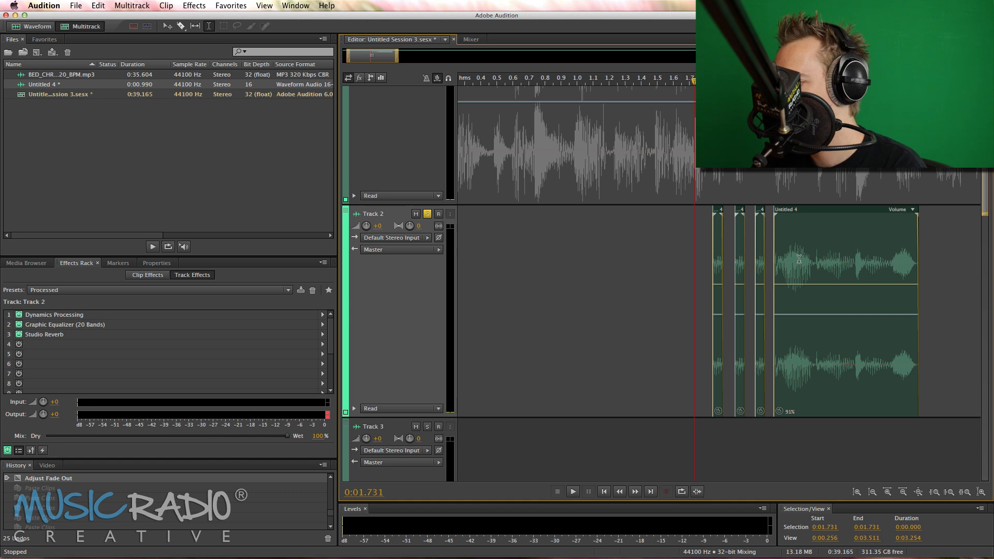
Try pasting a 0.039 s slice from 0:02.292 of the voice clip at 0:01.481 on Track 2, and copy it twice before the faded slices
{"action": "left_click_drag", "start_coordinate": [785, 252], "coordinate": [791, 252]}
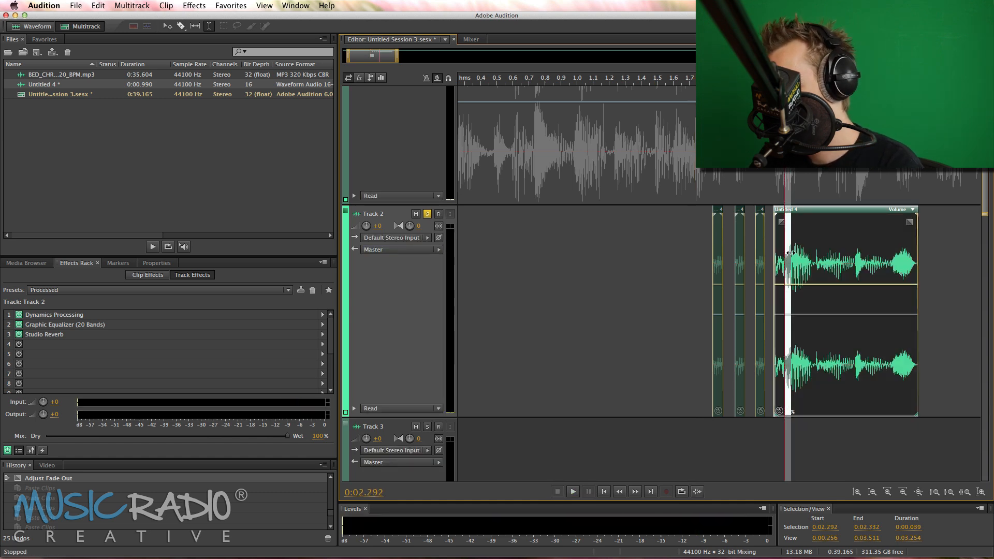
{"action": "left_click", "coordinate": [654, 240]}
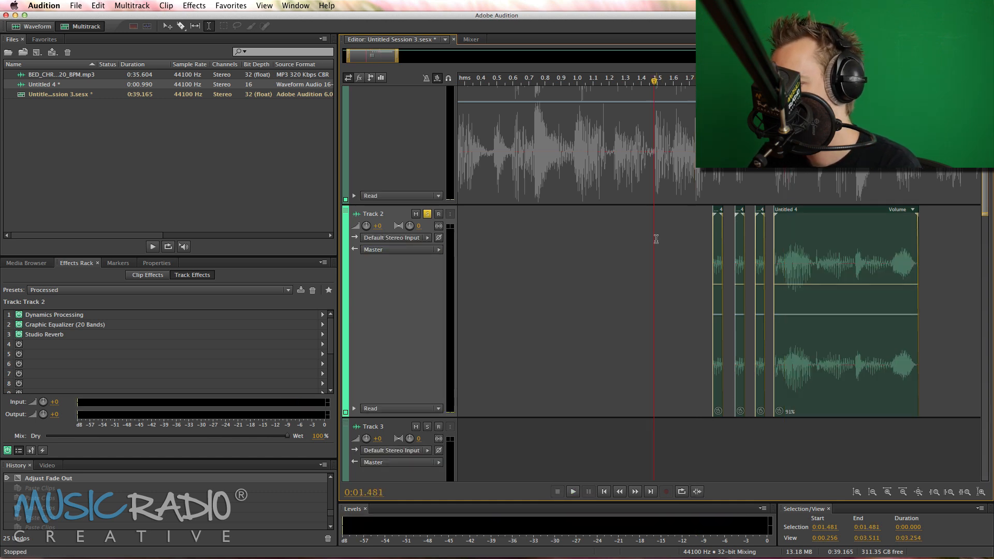
{"action": "key", "text": "super+v"}
{"action": "scroll", "coordinate": [655, 78], "scroll_direction": "up", "scroll_amount": 4}
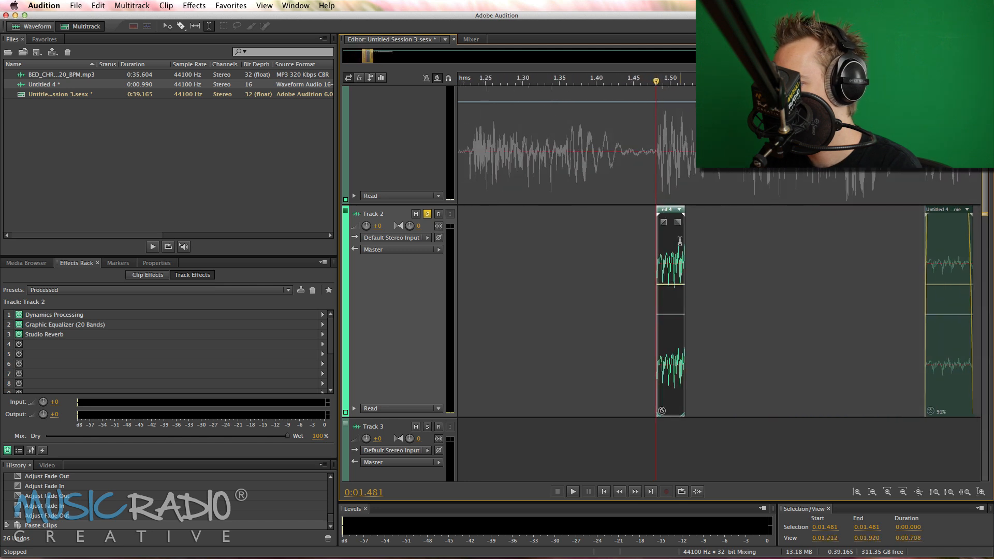
{"action": "left_click_drag", "start_coordinate": [677, 249], "coordinate": [678, 248]}
{"action": "left_click_drag", "start_coordinate": [671, 212], "coordinate": [851, 212]}
{"action": "left_click", "coordinate": [764, 215]}
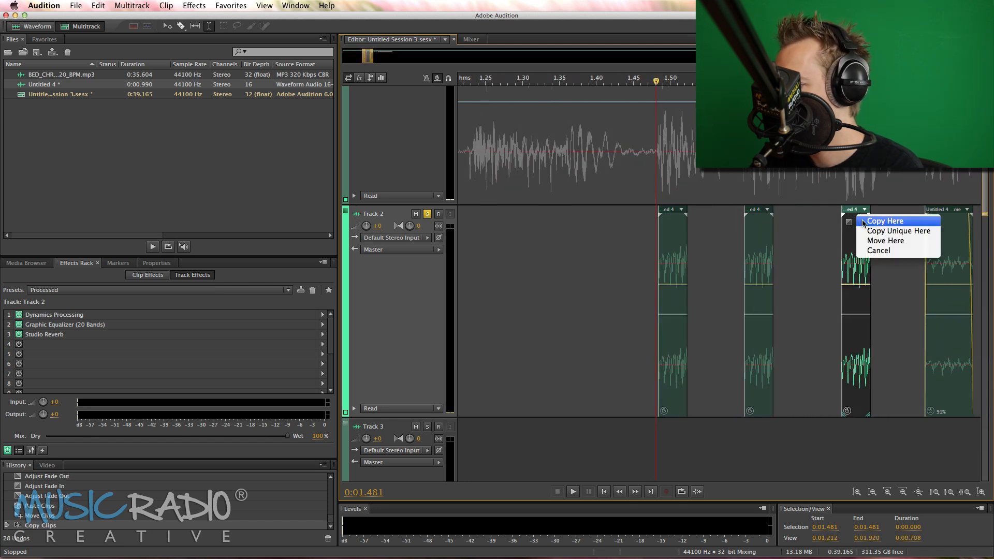
{"action": "left_click", "coordinate": [869, 217]}
Play the stutter sequence on Track 2 from 0:01.481
{"action": "key", "text": "space"}
{"action": "key", "text": "space"}
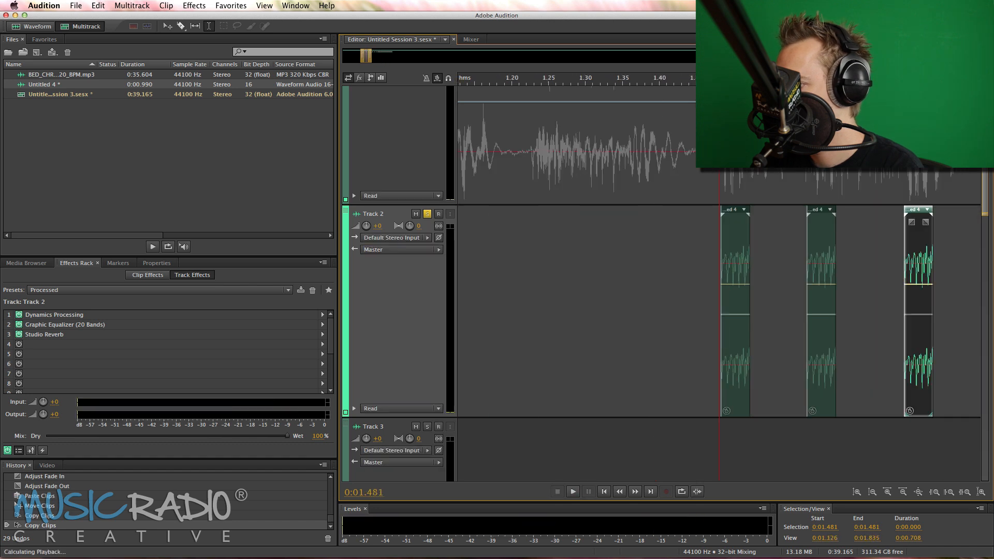
{"action": "key", "text": "space"}
{"action": "key", "text": "minus"}
{"action": "key", "text": "minus"}
{"action": "key", "text": "space"}
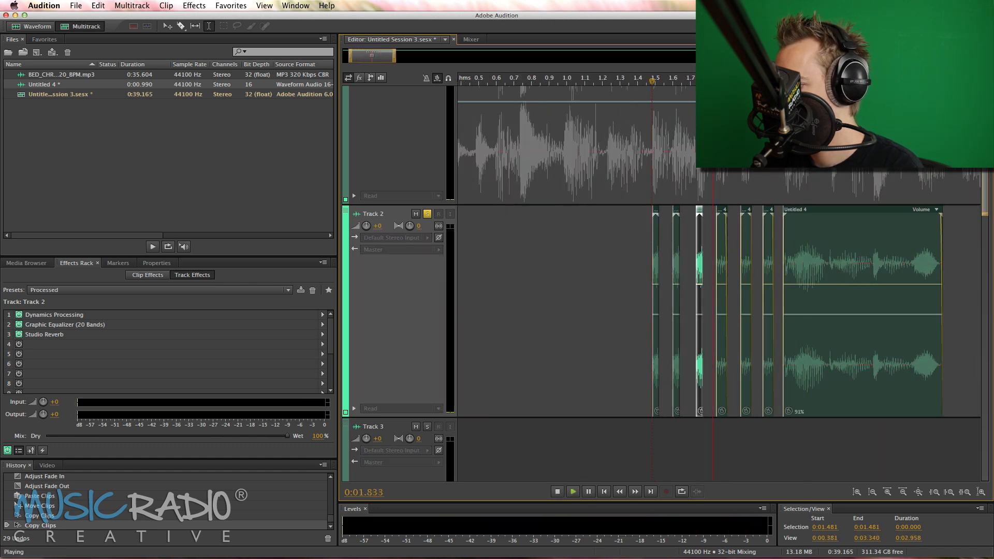
{"action": "key", "text": "space"}
Undo the two slice copies, the slice move and the slice paste on Track 2
{"action": "key", "text": "super+z"}
{"action": "key", "text": "super+z"}
{"action": "key", "text": "super+z"}
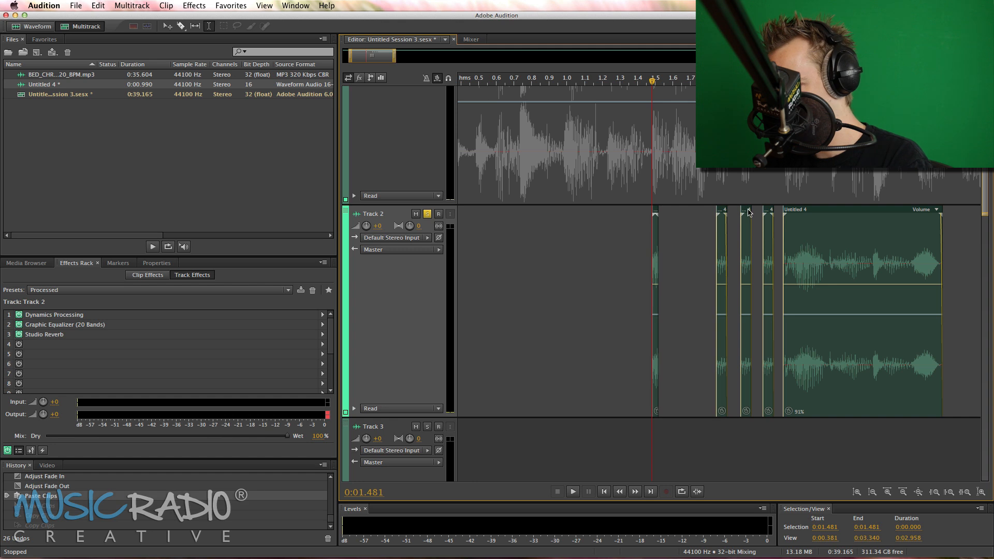
{"action": "key", "text": "super+z"}
Try pasting a 0.037 s slice from 0:02.333 of the voice clip onto Track 3 at 0:01.504
{"action": "left_click_drag", "start_coordinate": [803, 260], "coordinate": [808, 260]}
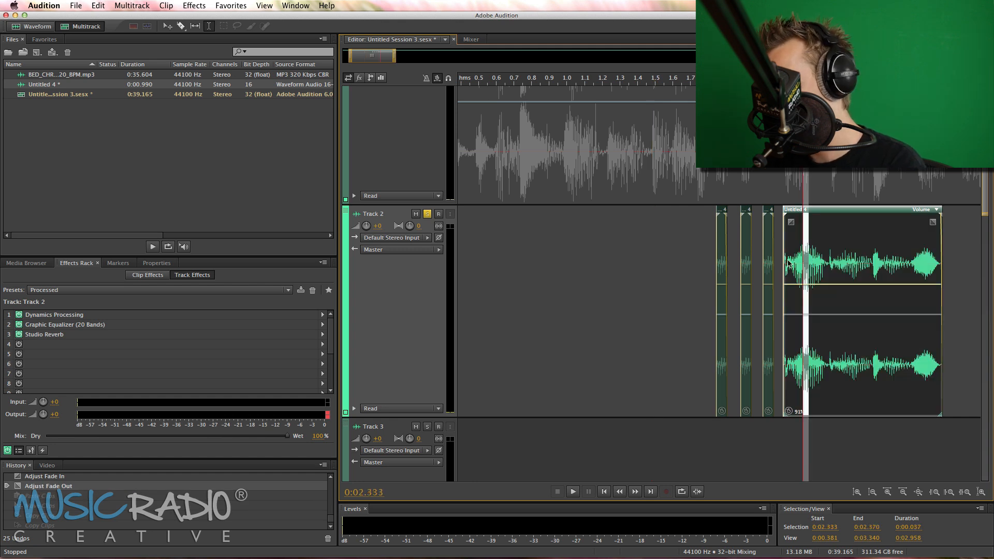
{"action": "left_click", "coordinate": [655, 241]}
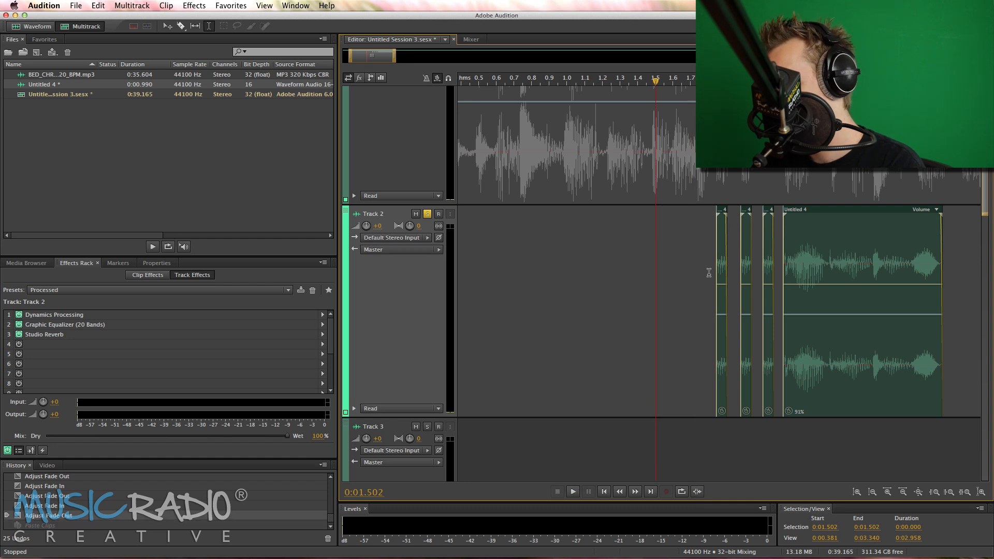
{"action": "scroll", "coordinate": [766, 371], "scroll_direction": "down", "scroll_amount": 5}
{"action": "left_click", "coordinate": [656, 311]}
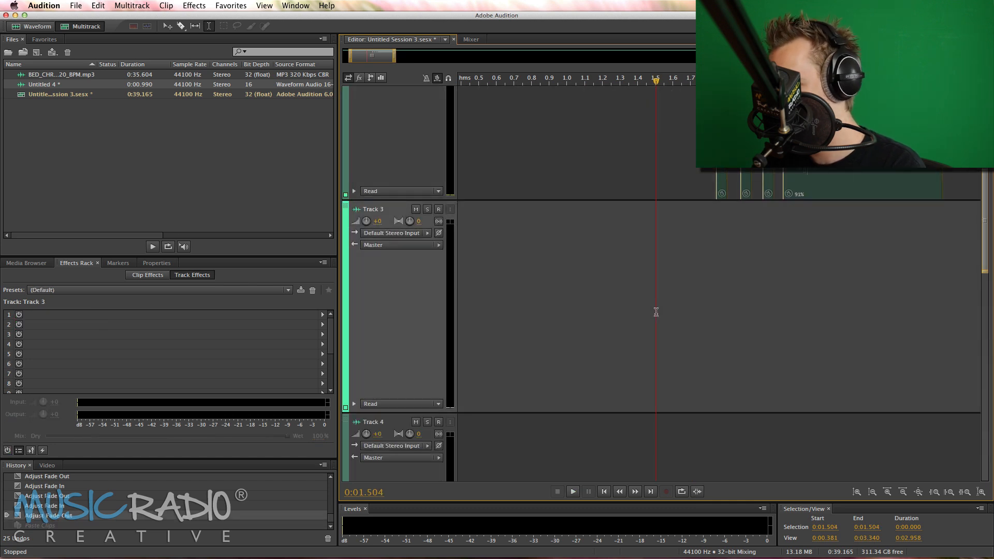
{"action": "key", "text": "super+v"}
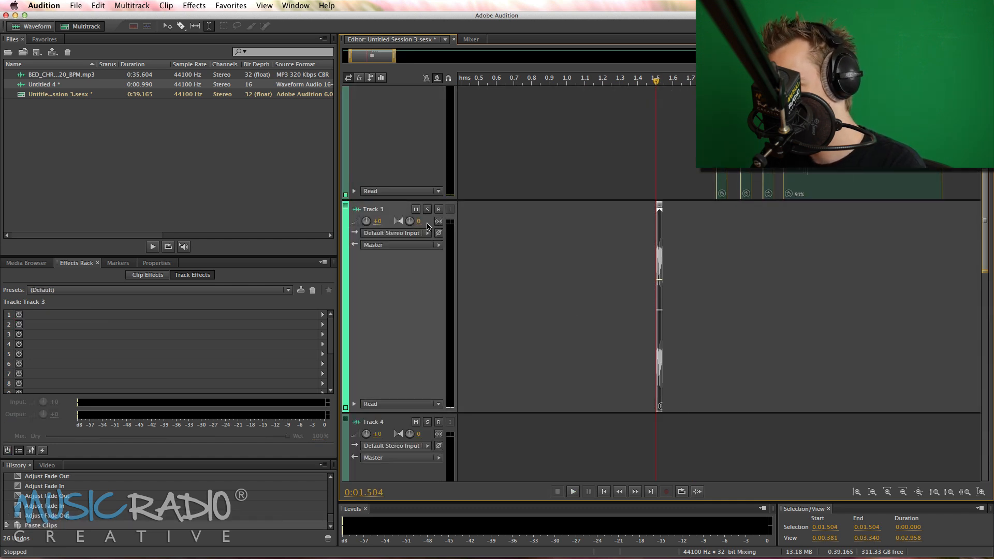
Play the pasted slice from 0:01.504, with and without Track 3 soloed, and undo the paste
{"action": "key", "text": "space"}
{"action": "key", "text": "space"}
{"action": "key", "text": "space"}
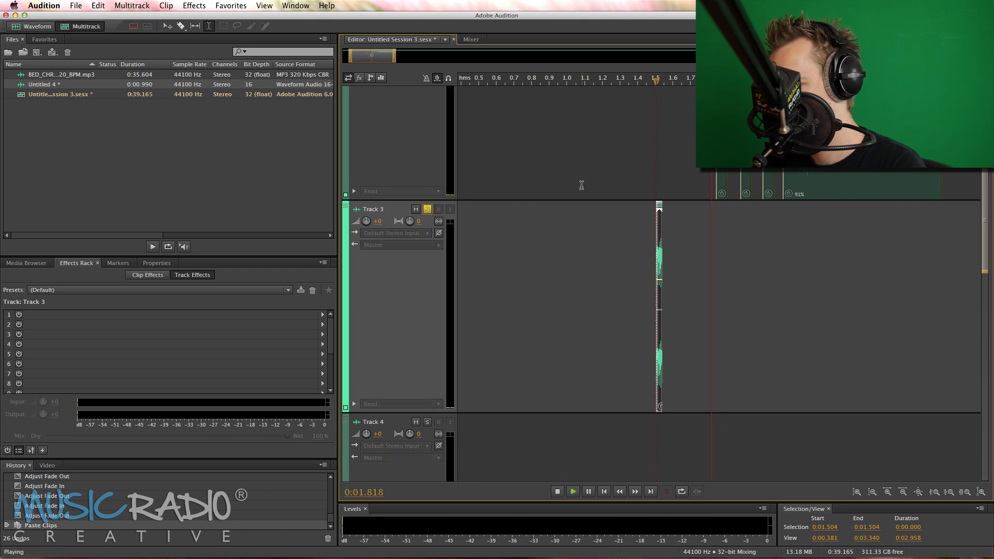
{"action": "key", "text": "space"}
{"action": "key", "text": "super+z"}
Paste the 0.156 s section of the voice clip starting at 0:02.420 onto Track 2 at 0:01.496 and play it
{"action": "scroll", "coordinate": [766, 208], "scroll_direction": "up", "scroll_amount": 4}
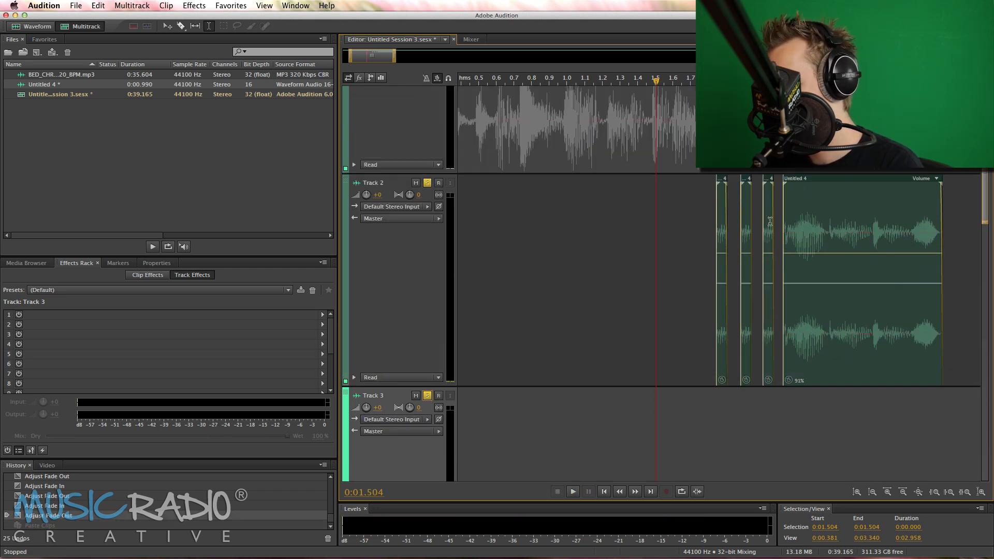
{"action": "left_click_drag", "start_coordinate": [817, 229], "coordinate": [845, 228]}
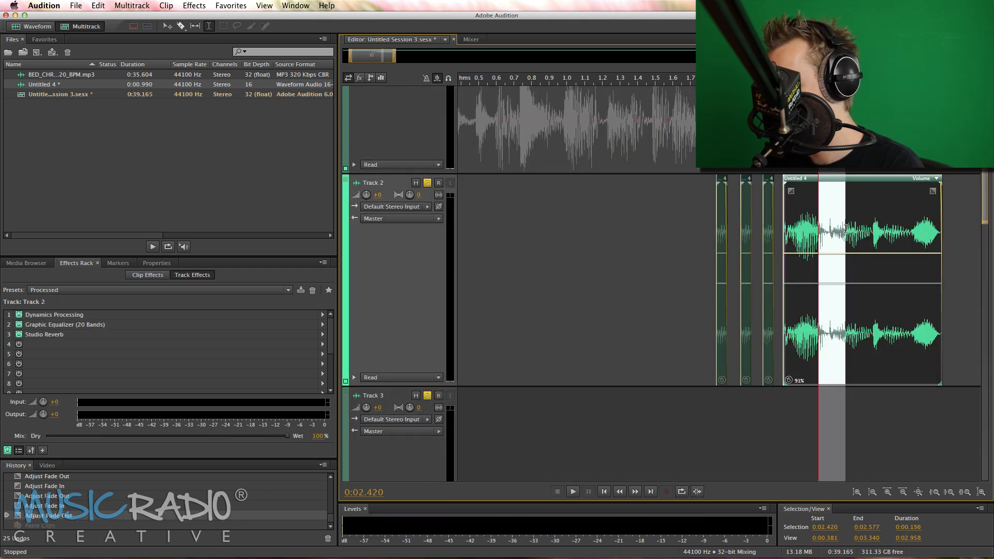
{"action": "left_click", "coordinate": [654, 207]}
{"action": "key", "text": "super+v"}
{"action": "key", "text": "space"}
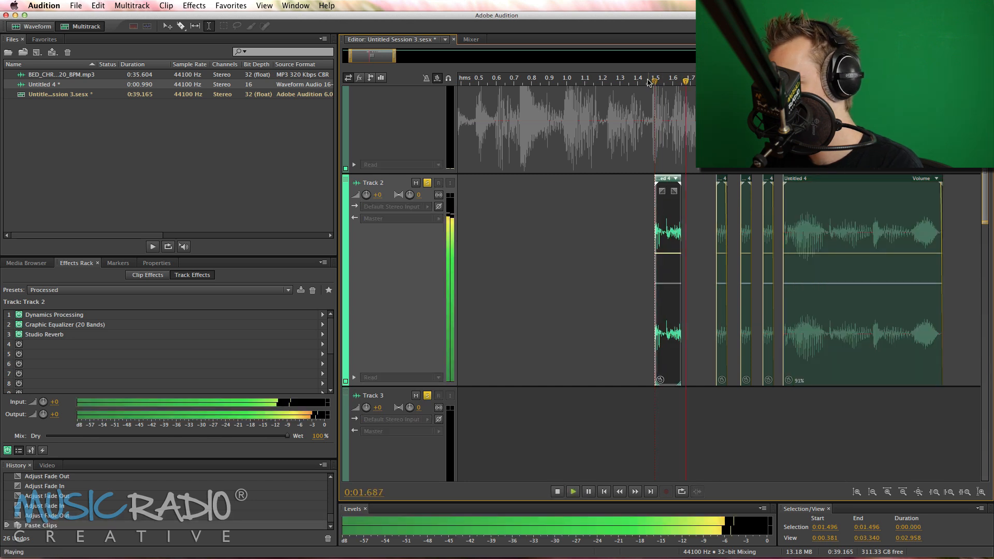
{"action": "key", "text": "space"}
Trim the end of the newly pasted slice to about the length of the faded slices and play it
{"action": "key", "text": "equal"}
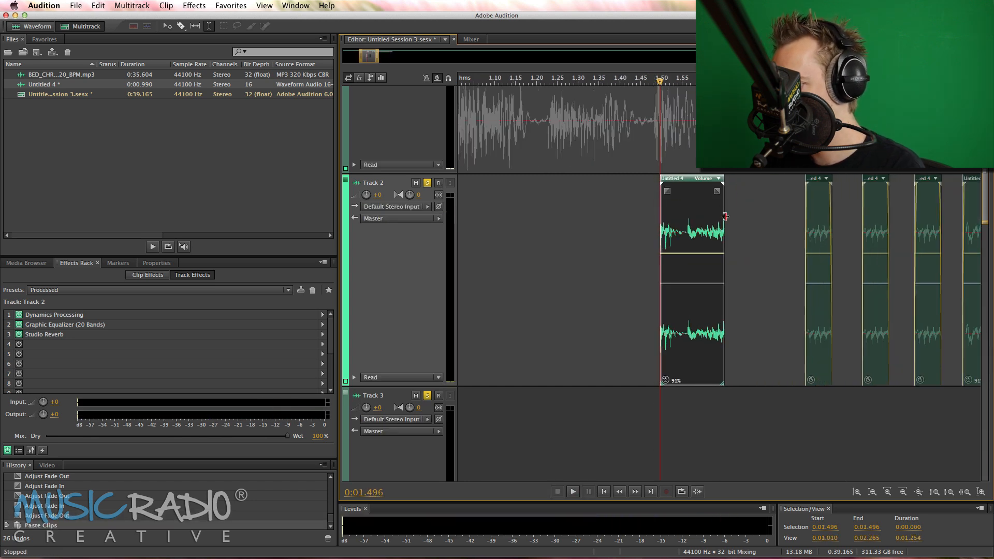
{"action": "left_click_drag", "start_coordinate": [725, 216], "coordinate": [686, 216]}
{"action": "key", "text": "space"}
{"action": "key", "text": "space"}
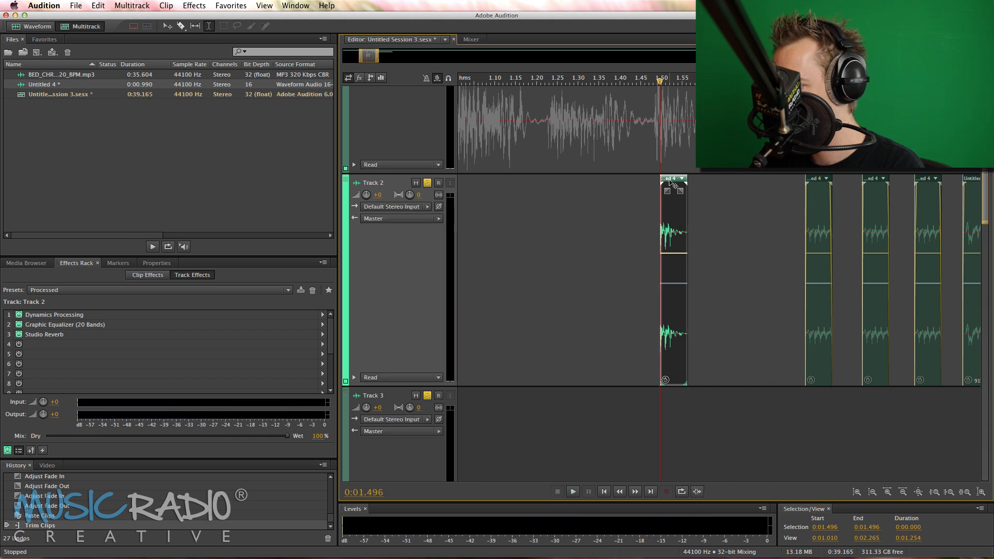
Copy the trimmed slice twice into the gap before the faded slices, and nudge the first copy slightly later
{"action": "left_click_drag", "start_coordinate": [669, 182], "coordinate": [771, 179]}
{"action": "left_click", "coordinate": [716, 185]}
{"action": "left_click", "coordinate": [779, 184]}
{"action": "key", "text": "space"}
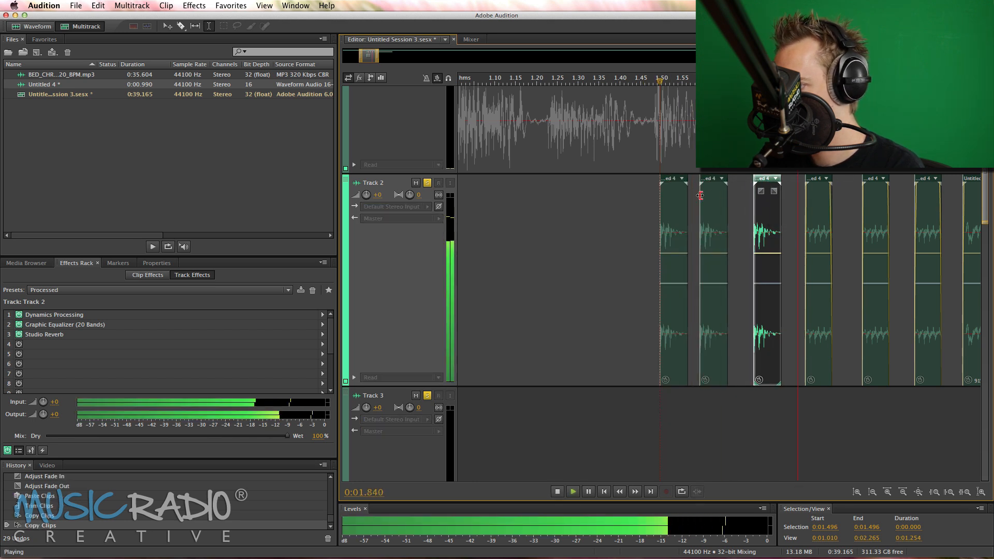
{"action": "left_click_drag", "start_coordinate": [700, 195], "coordinate": [702, 196]}
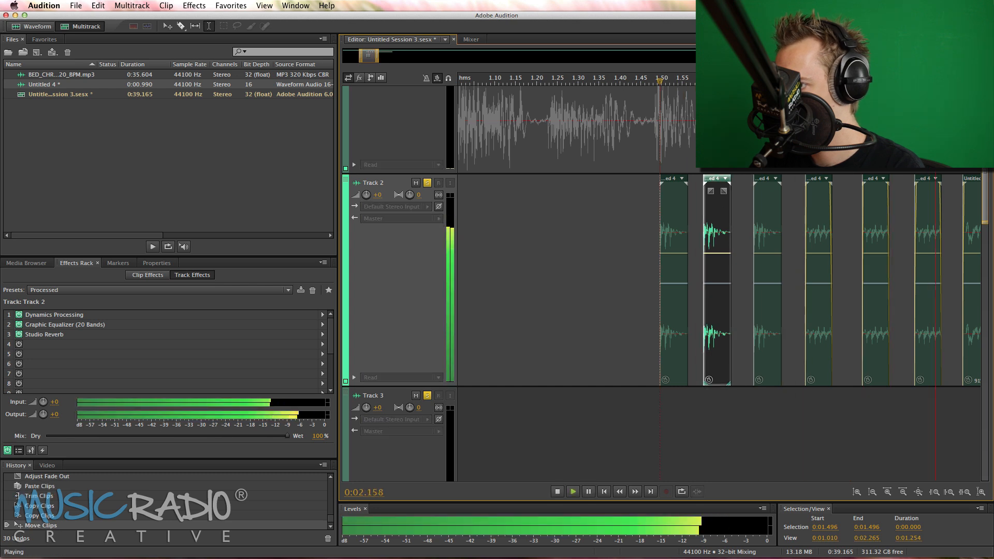
Play the full six-slice stutter and voice clip with Track 2 soloed from 0:01.496
{"action": "scroll", "coordinate": [700, 207], "scroll_direction": "down", "scroll_amount": 5}
{"action": "key", "text": "space"}
{"action": "key", "text": "space"}
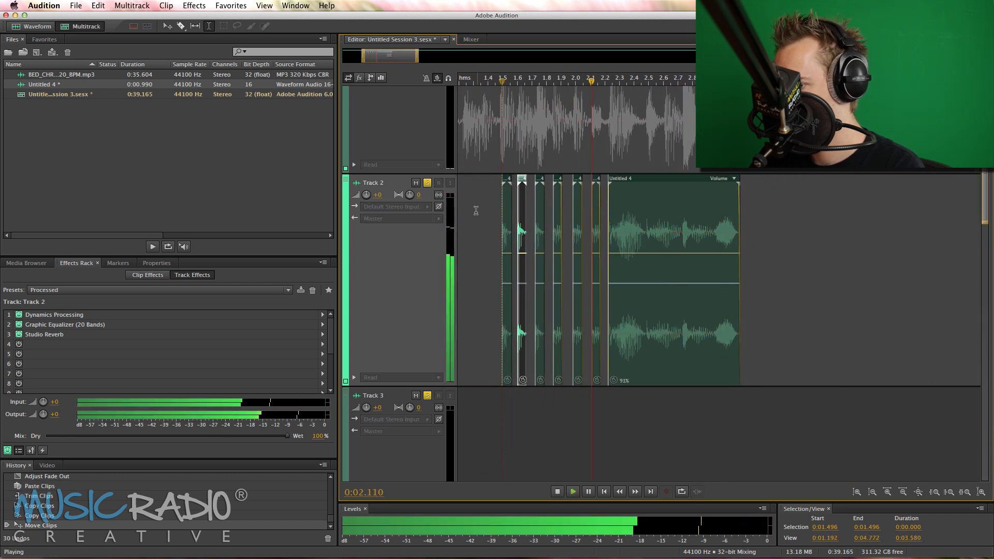
{"action": "key", "text": "space"}
Turn off solo on Tracks 2 and 3 and play the stutter with the music bed from 0:01.496
{"action": "left_click", "coordinate": [427, 183]}
{"action": "scroll", "coordinate": [506, 141], "scroll_direction": "up", "scroll_amount": 4}
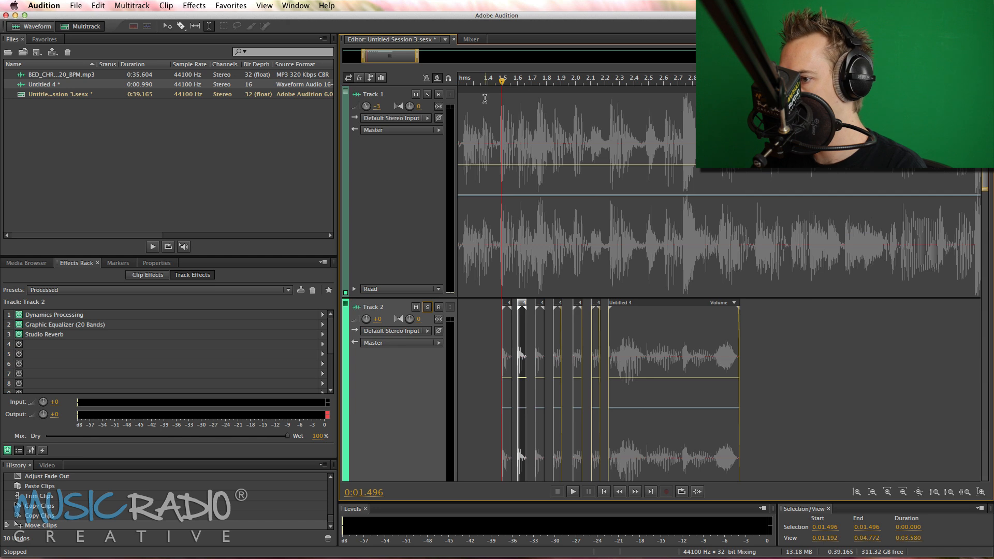
{"action": "scroll", "coordinate": [488, 83], "scroll_direction": "down", "scroll_amount": 4}
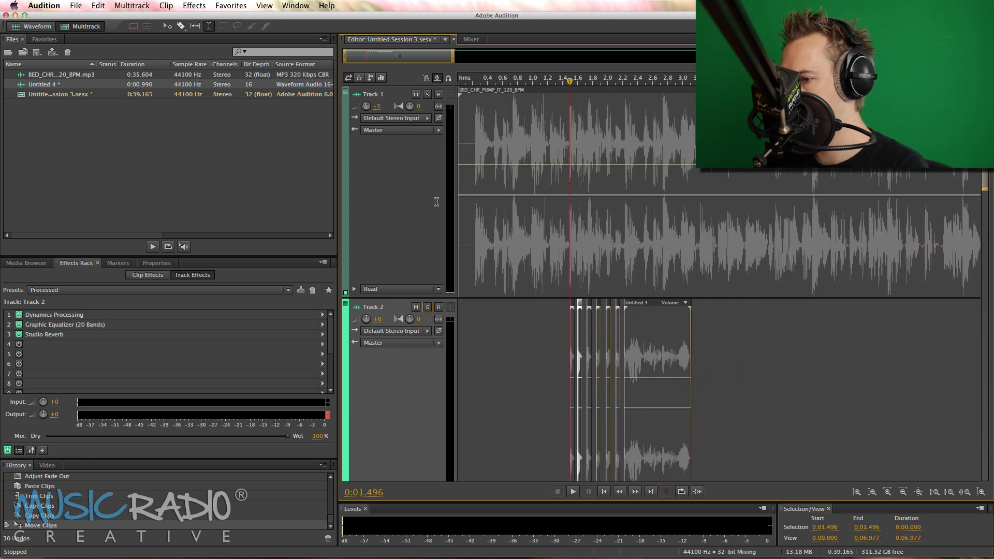
{"action": "scroll", "coordinate": [414, 297], "scroll_direction": "down", "scroll_amount": 5}
{"action": "left_click", "coordinate": [426, 364]}
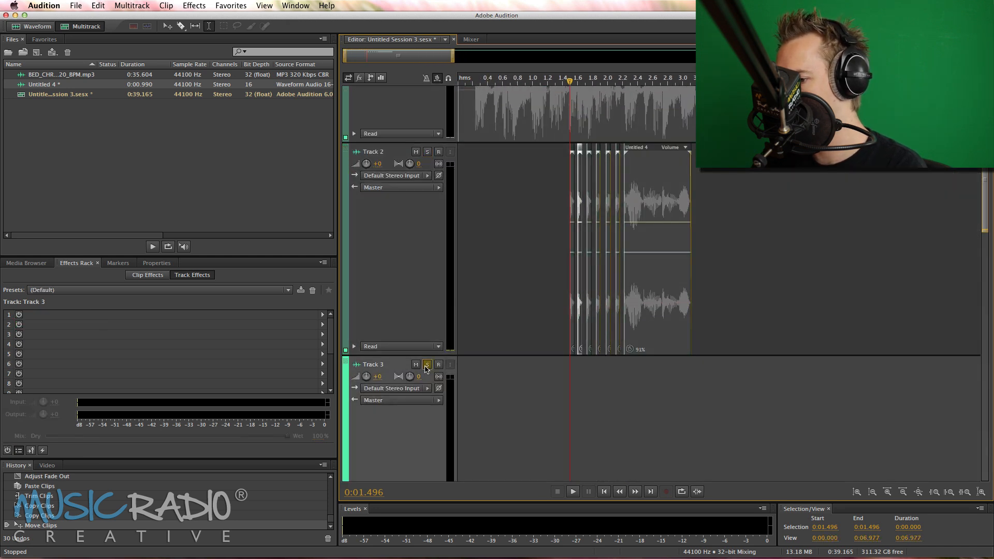
{"action": "scroll", "coordinate": [554, 302], "scroll_direction": "up", "scroll_amount": 4}
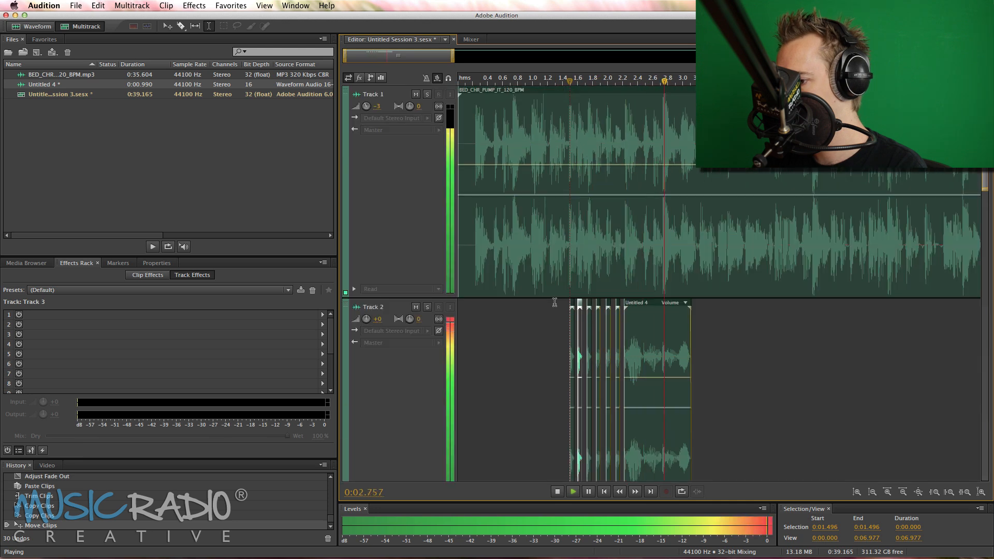
Add an Echo effect to the fourth effects slot of Track 2 with the Mike Echo preset
{"action": "left_click", "coordinate": [534, 305]}
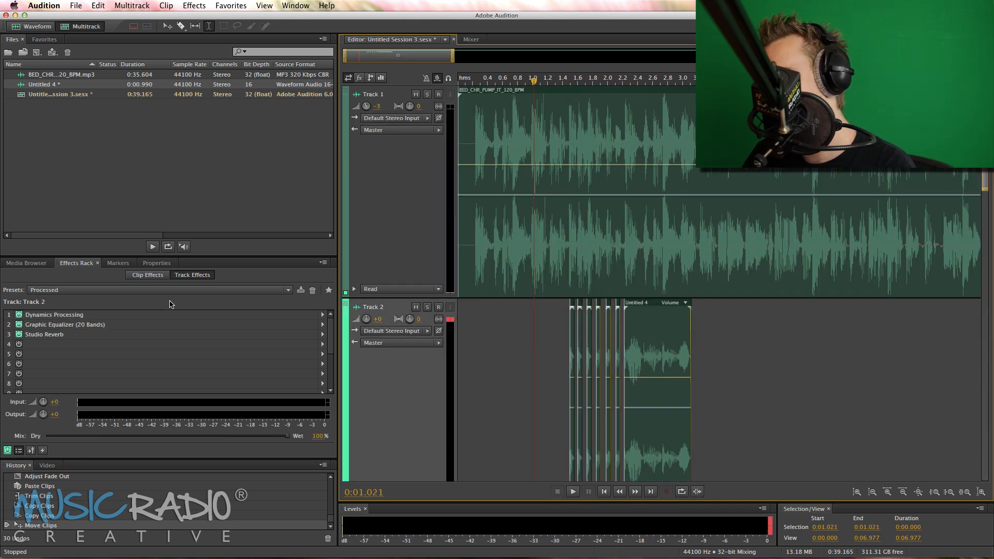
{"action": "left_click", "coordinate": [323, 347]}
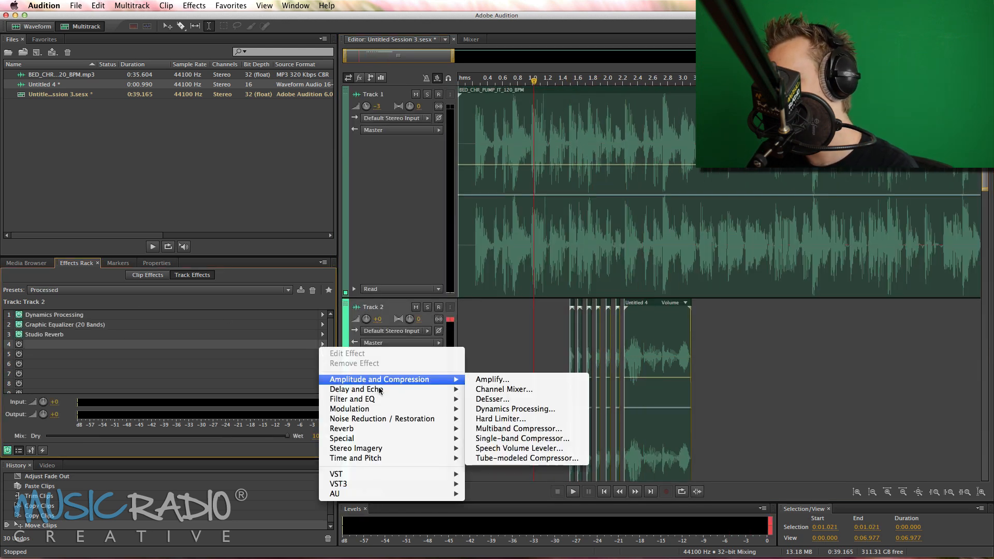
{"action": "mouse_move", "coordinate": [385, 389]}
{"action": "left_click", "coordinate": [487, 409]}
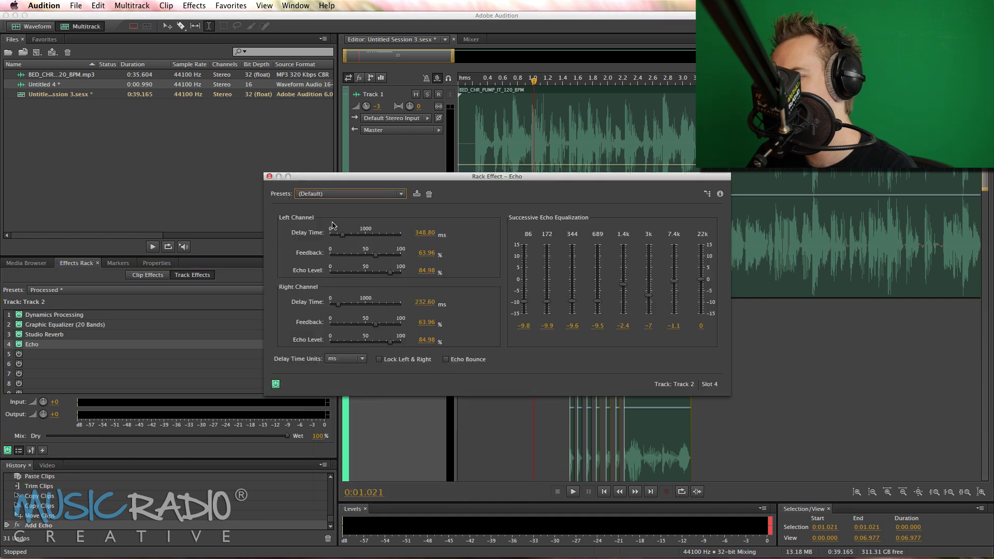
{"action": "left_click", "coordinate": [336, 194]}
{"action": "left_click", "coordinate": [324, 301]}
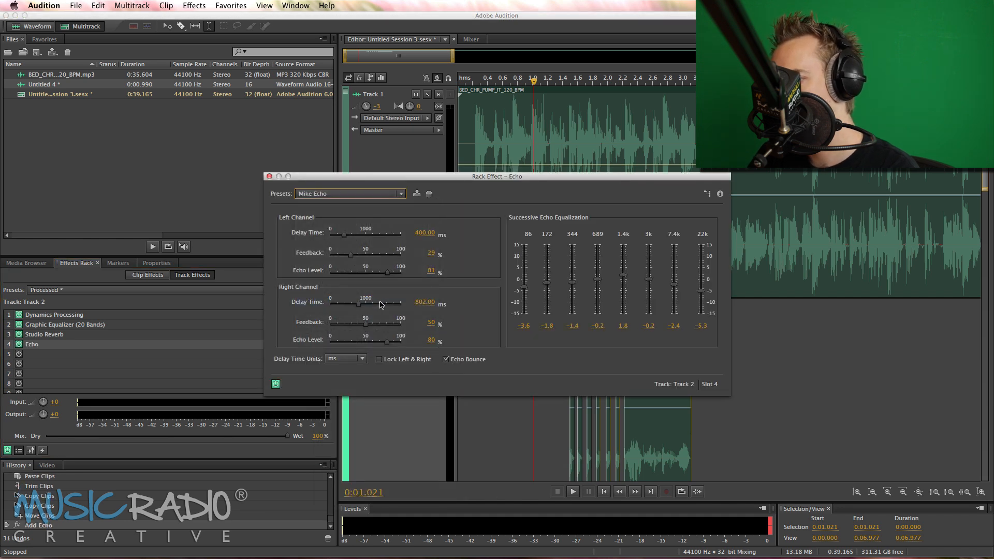
Set the echo delay time to 500 ms for the left channel and 1000 ms for the right, and close the effect settings
{"action": "type", "text": "500"}
{"action": "key", "text": "Return"}
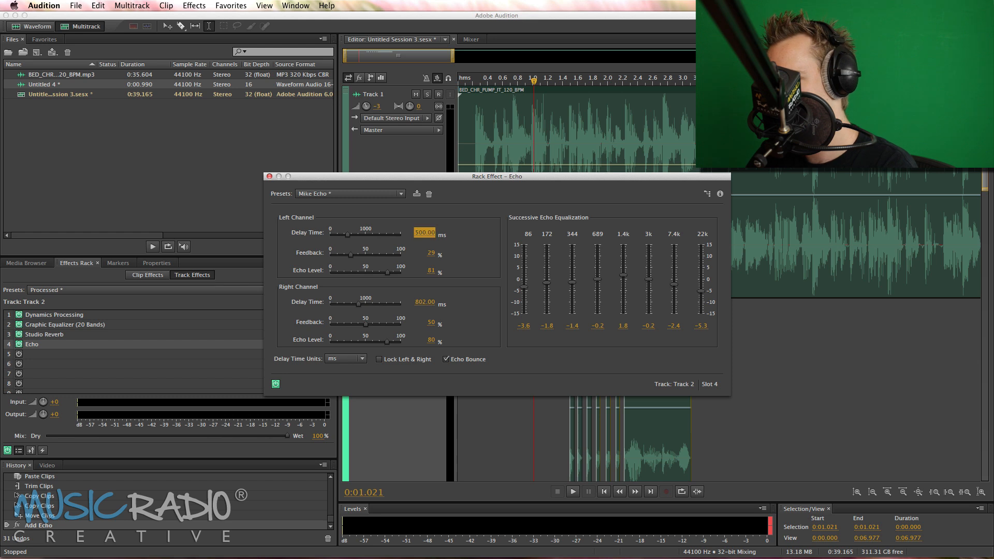
{"action": "left_click", "coordinate": [422, 303]}
{"action": "type", "text": "100"}
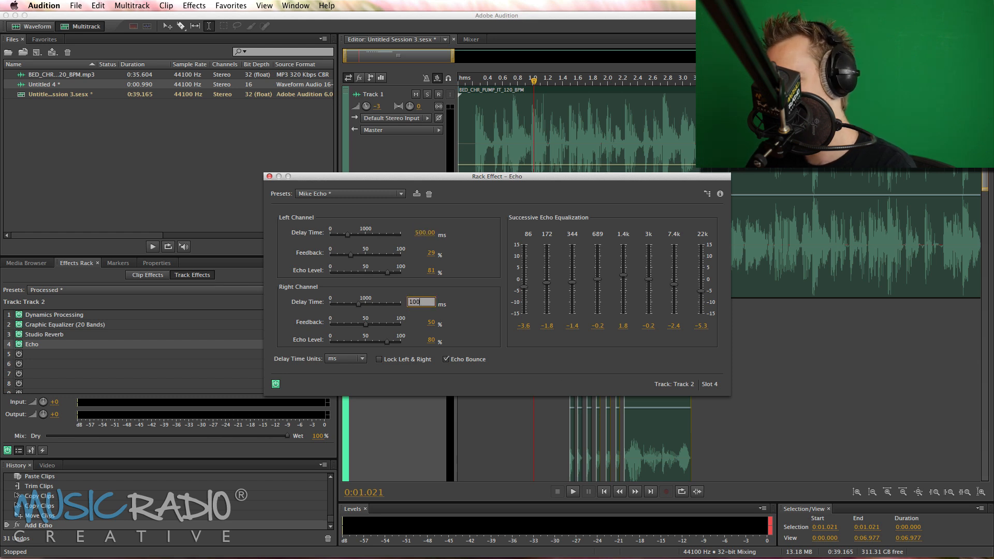
{"action": "type", "text": "0"}
{"action": "key", "text": "Return"}
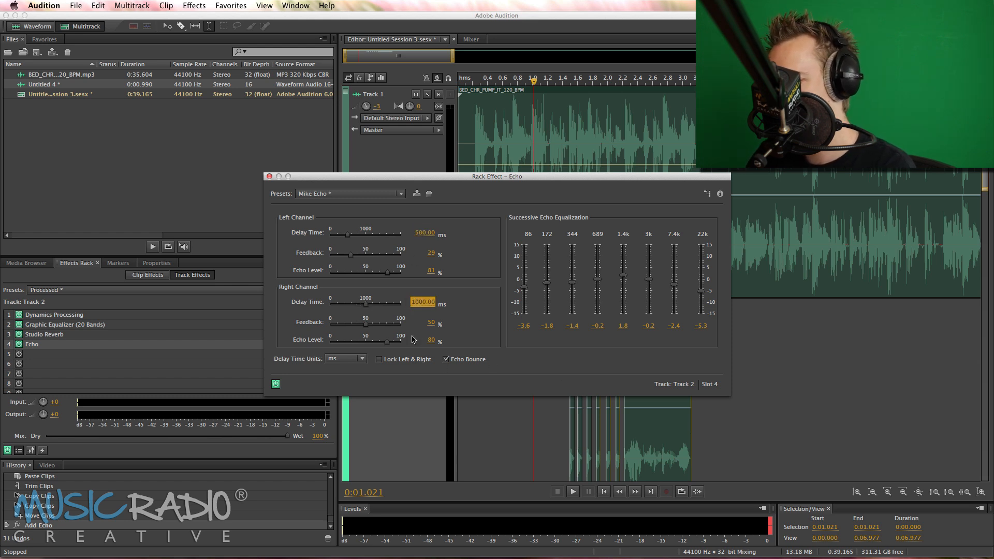
{"action": "left_click", "coordinate": [269, 177]}
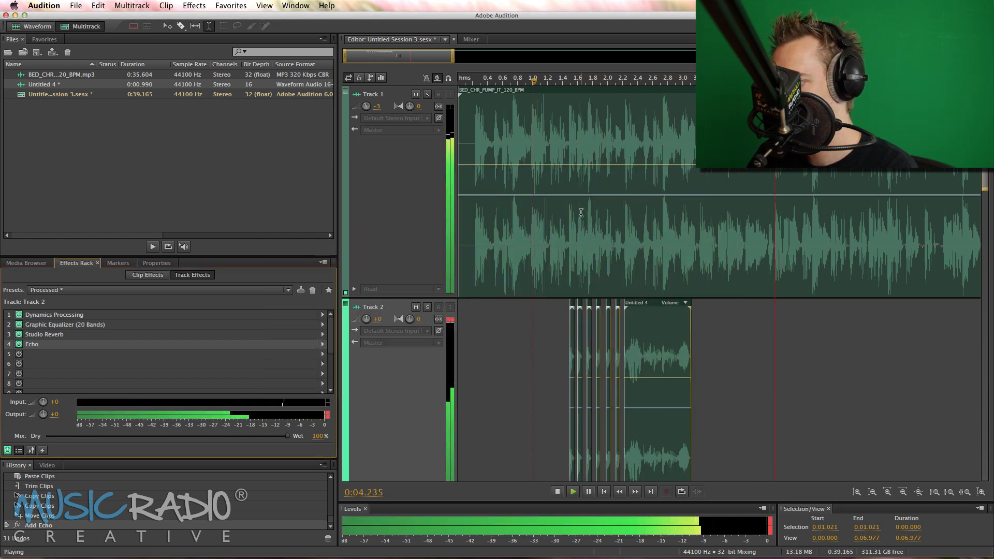
Finish playing the full mix from 0:01.021, mute Track 1, and play the voice drop with its echo alone
{"action": "key", "text": "space"}
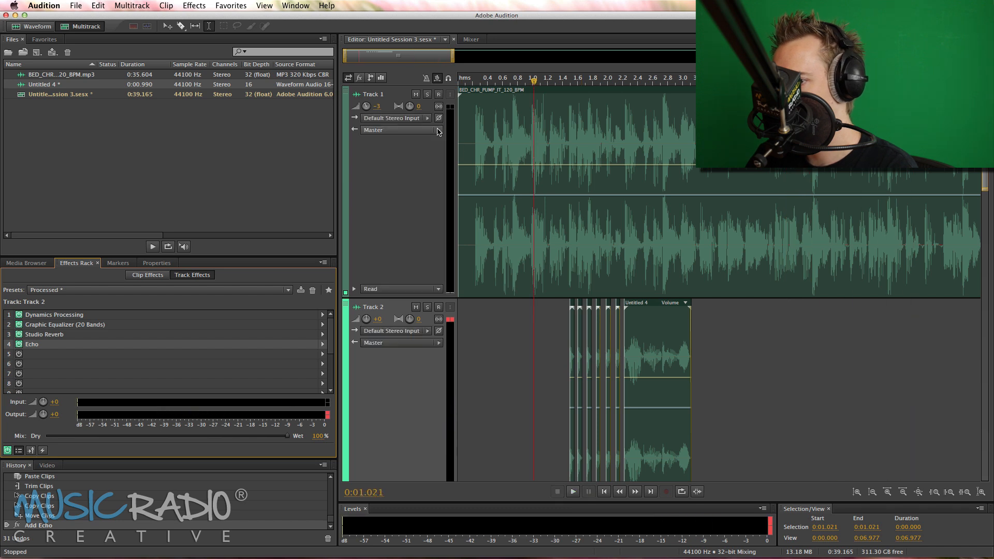
{"action": "left_click", "coordinate": [415, 95]}
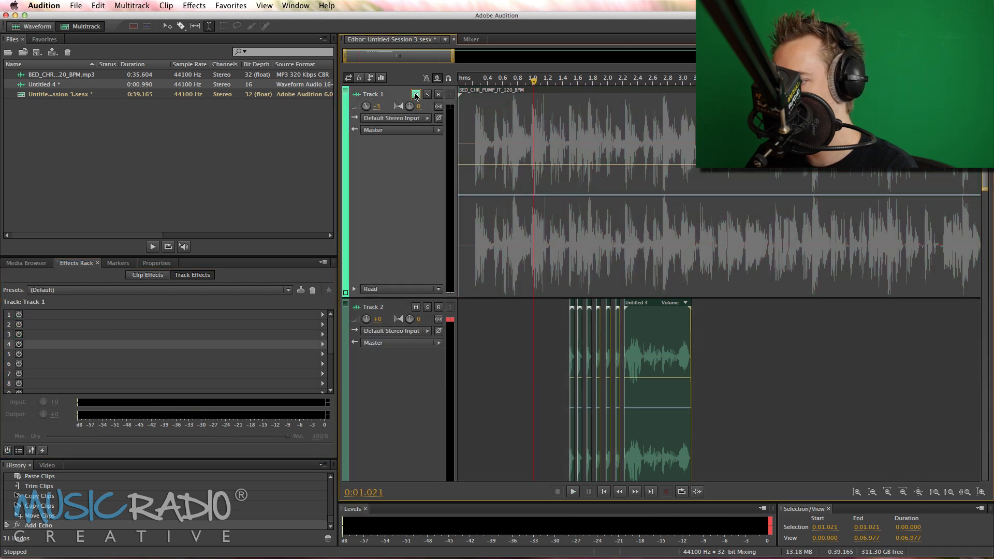
{"action": "key", "text": "space"}
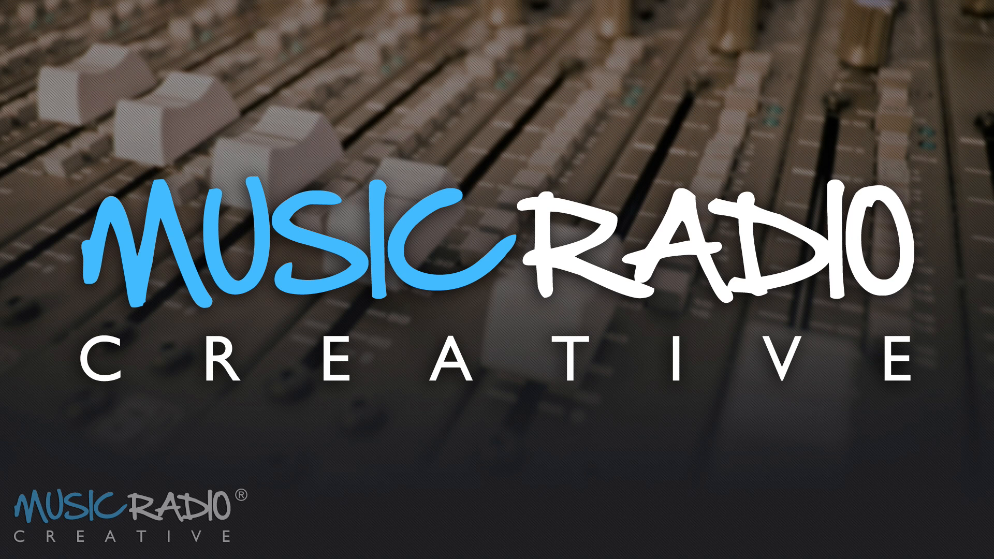